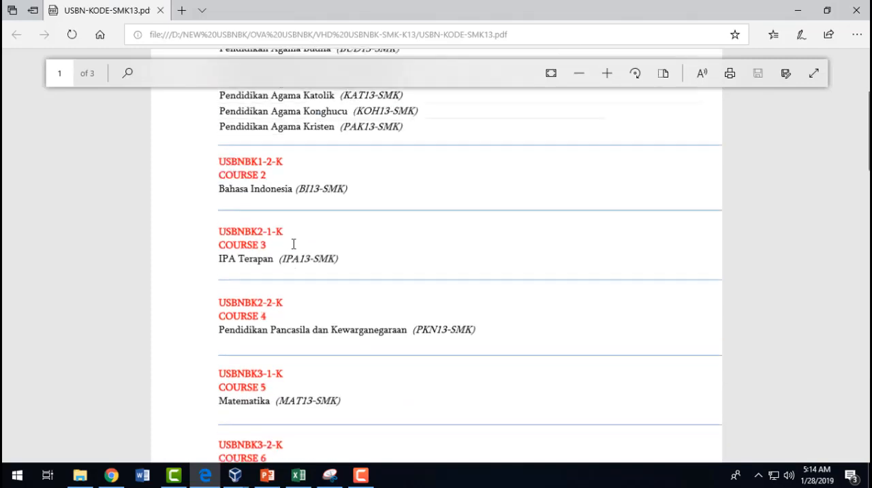
- Read through the first page of the USBN-KODE-SMK13 PDF, from the religion subjects to the USBNBK3-2-K entry
{"action": "scroll", "coordinate": [294, 244], "scroll_direction": "up", "scroll_amount": 3}
{"action": "left_click_drag", "start_coordinate": [412, 154], "coordinate": [386, 370]}
{"action": "scroll", "coordinate": [386, 371], "scroll_direction": "down", "scroll_amount": 4}
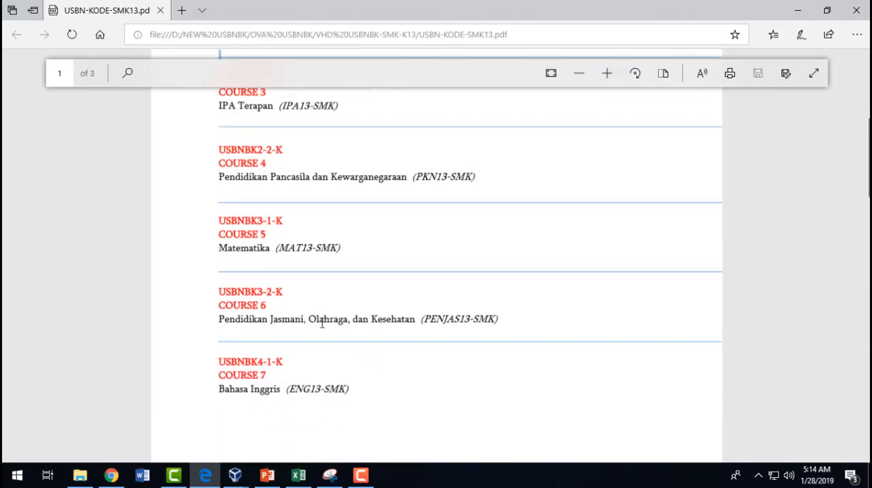
{"action": "double_click", "coordinate": [272, 292]}
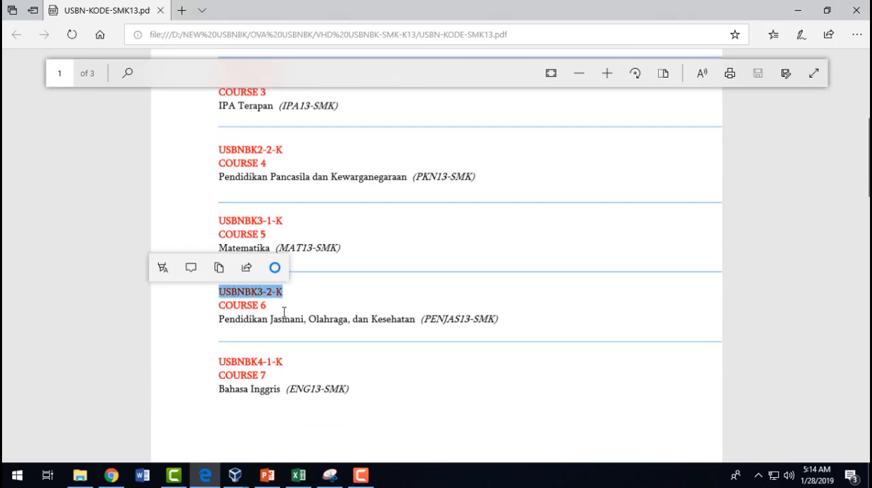
- Check the exam list in CBT Administration in Chrome, and return to the start of the subject code PDF in Edge
{"action": "key", "text": "alt+Tab"}
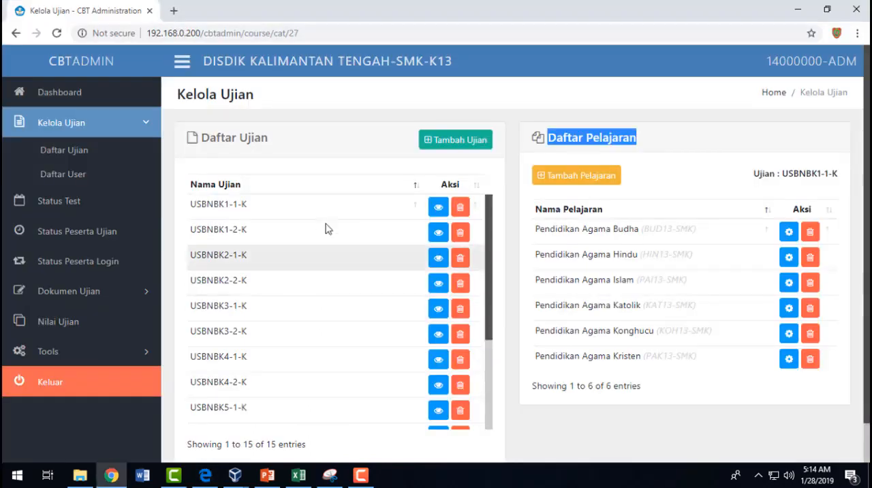
{"action": "left_click", "coordinate": [307, 176]}
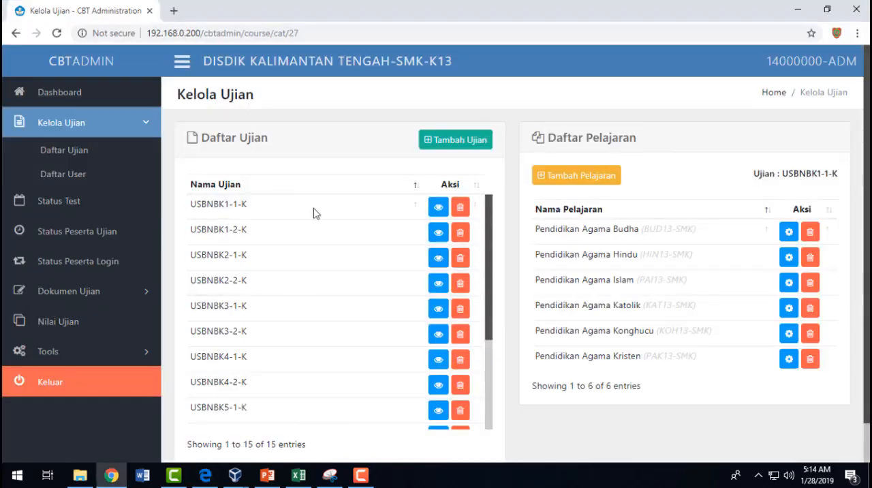
{"action": "left_click", "coordinate": [205, 475]}
{"action": "scroll", "coordinate": [284, 187], "scroll_direction": "up", "scroll_amount": 5}
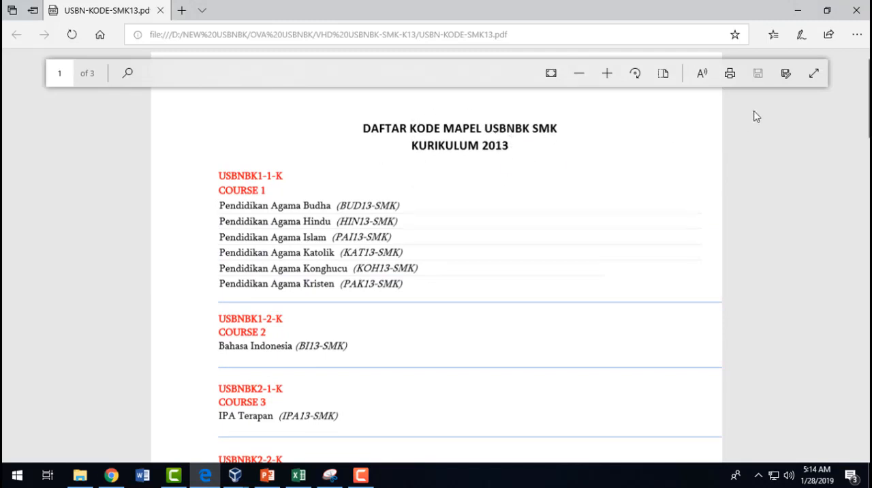
- Switch to CBT Administration and examine the Daftar Ujian list, its Nama Ujian column and the USBNBK1-1-K entry
{"action": "key", "text": "alt+Tab"}
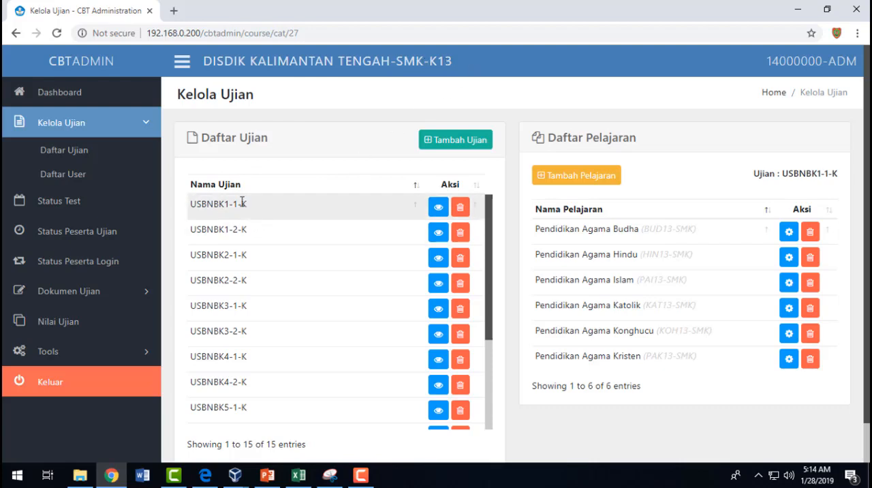
{"action": "double_click", "coordinate": [271, 140]}
{"action": "left_click_drag", "start_coordinate": [213, 138], "coordinate": [211, 138]}
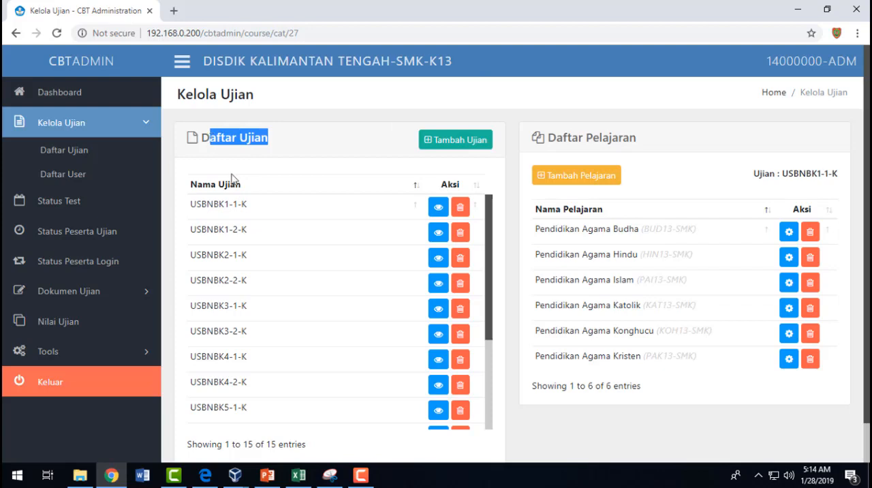
{"action": "left_click", "coordinate": [198, 191]}
{"action": "left_click", "coordinate": [225, 186]}
{"action": "left_click", "coordinate": [199, 206]}
{"action": "left_click_drag", "start_coordinate": [202, 206], "coordinate": [231, 206]}
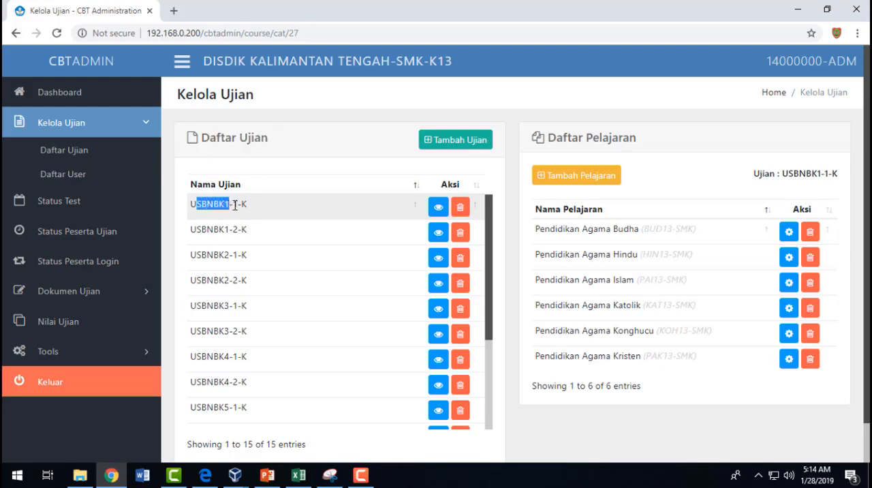
{"action": "left_click", "coordinate": [270, 208]}
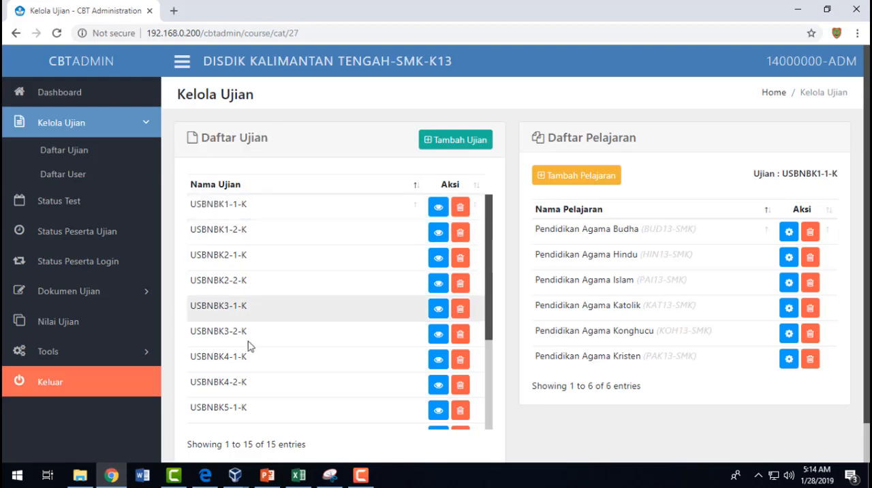
- Switch to the PDF in Edge and highlight its title, DAFTAR KODE MAPEL USBNBK SMK KURIKULUM 2013
{"action": "left_click", "coordinate": [214, 480]}
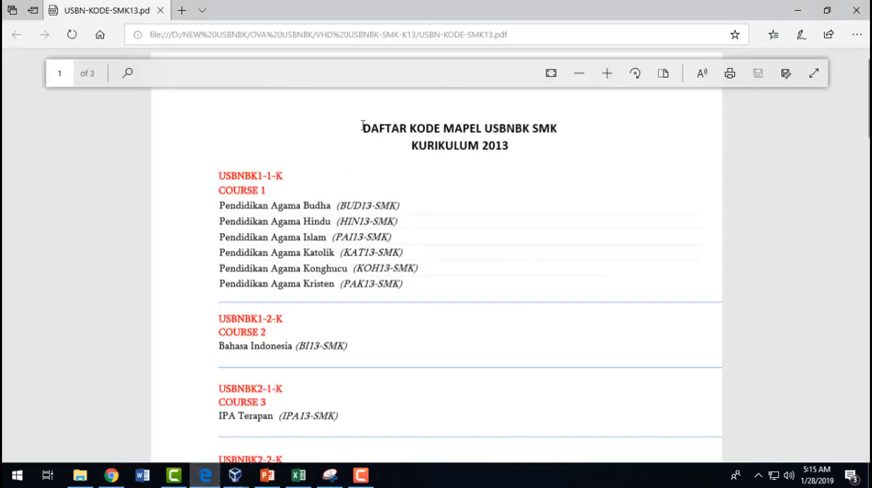
{"action": "left_click_drag", "start_coordinate": [362, 126], "coordinate": [509, 145]}
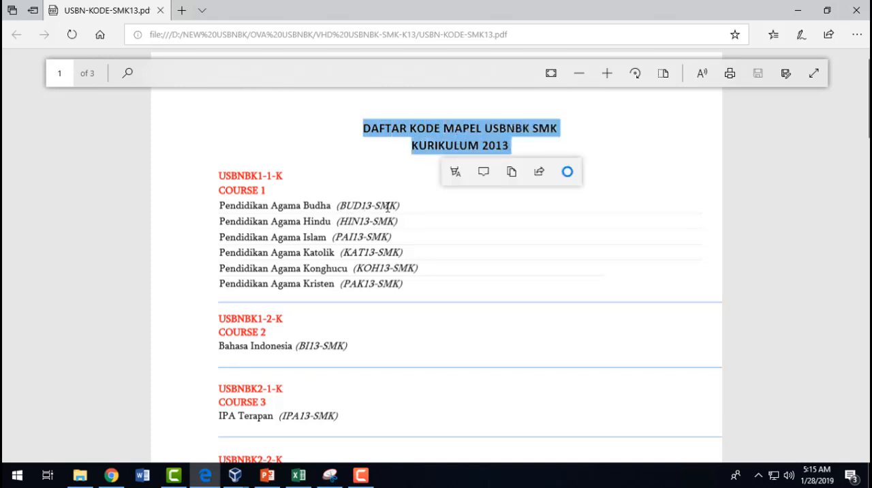
{"action": "left_click", "coordinate": [371, 132]}
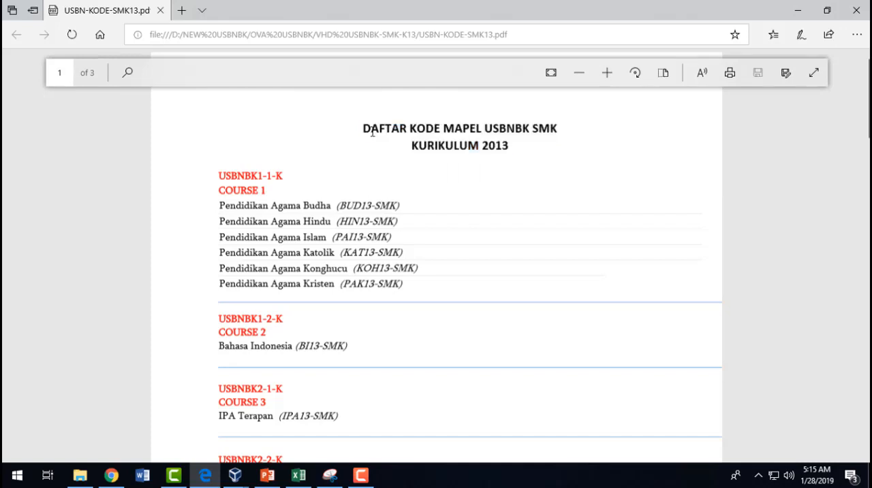
{"action": "left_click_drag", "start_coordinate": [361, 129], "coordinate": [491, 146]}
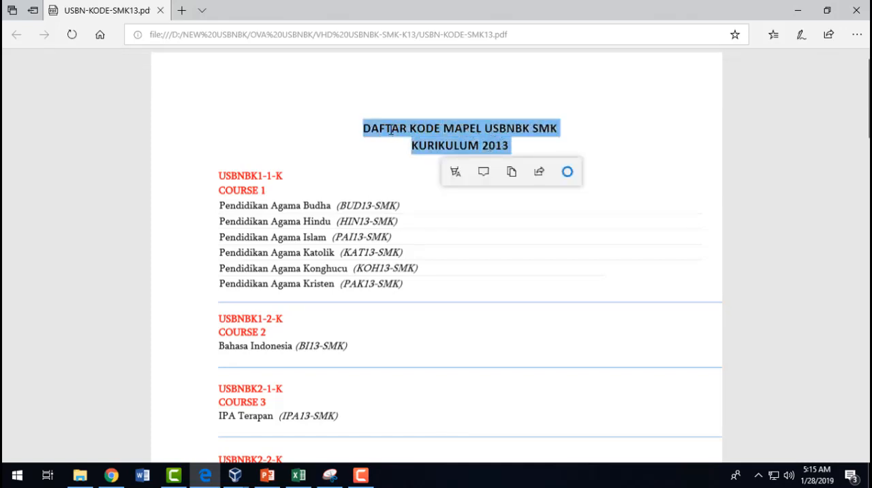
- Compare the USBNBK1-1-K exam name in CBT Administration with the first entries of the subject code PDF
{"action": "key", "text": "alt+Tab"}
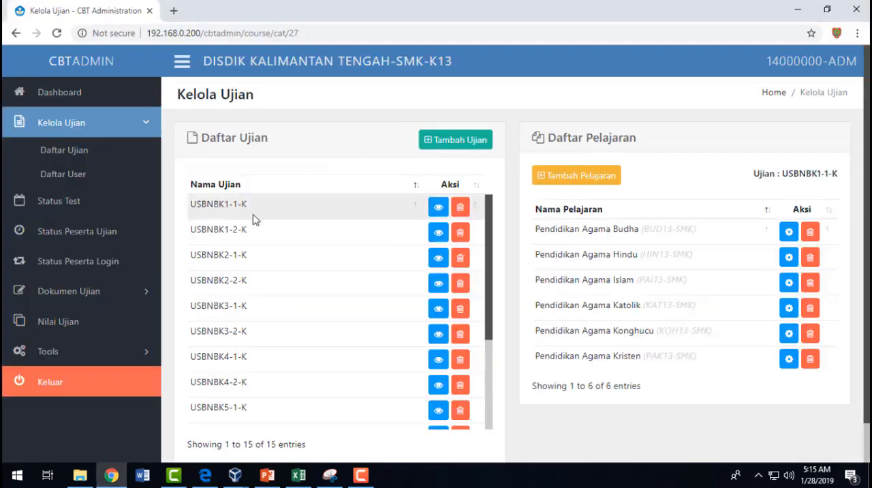
{"action": "left_click_drag", "start_coordinate": [265, 208], "coordinate": [202, 205]}
{"action": "key", "text": "alt+Tab"}
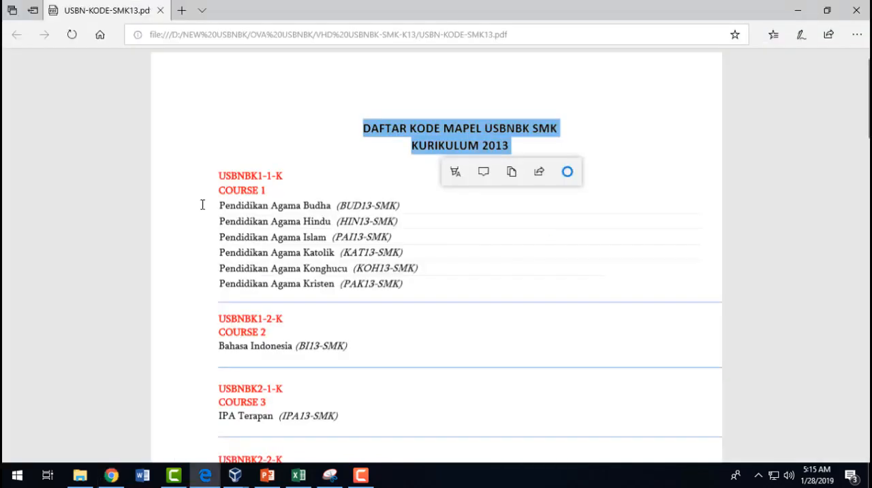
{"action": "left_click_drag", "start_coordinate": [295, 207], "coordinate": [362, 204]}
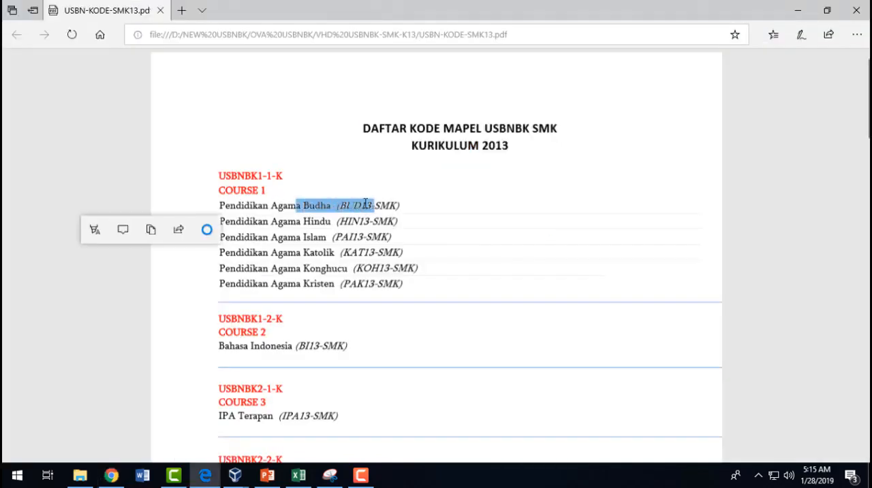
{"action": "key", "text": "alt+Tab"}
{"action": "left_click", "coordinate": [254, 210]}
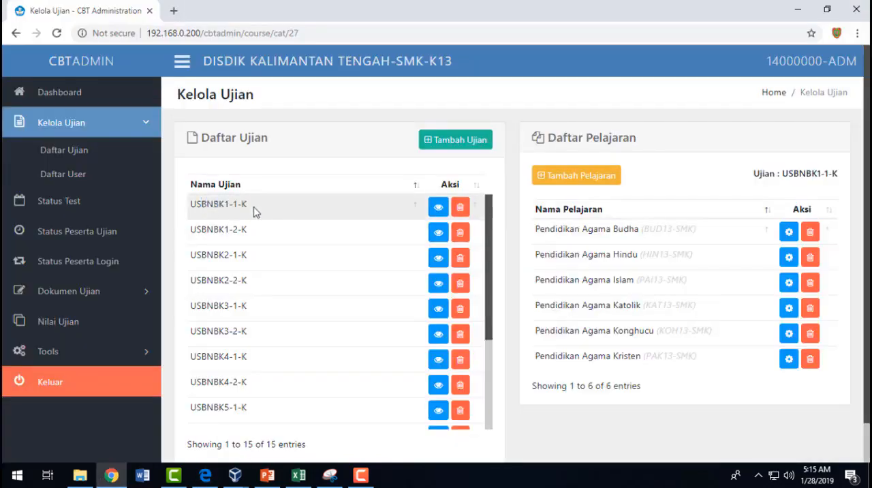
{"action": "left_click_drag", "start_coordinate": [249, 207], "coordinate": [203, 207]}
{"action": "key", "text": "alt+Tab"}
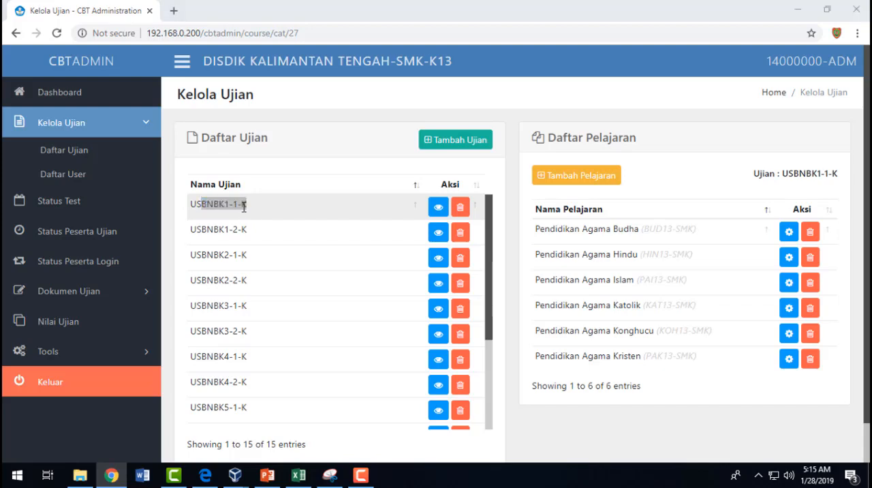
{"action": "left_click", "coordinate": [191, 220]}
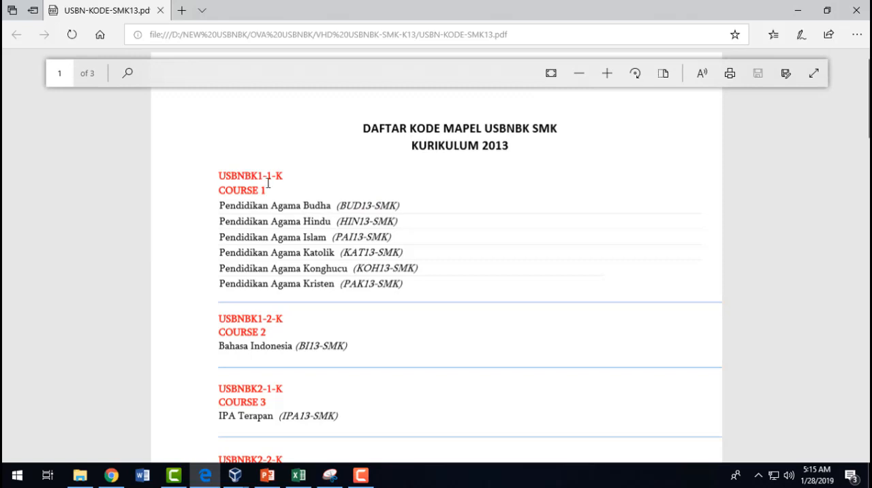
- Examine the USBNBK1-1-K exam code and its COURSE 1 heading in the PDF, checking them against the CBT Administration page
{"action": "left_click_drag", "start_coordinate": [287, 174], "coordinate": [218, 176]}
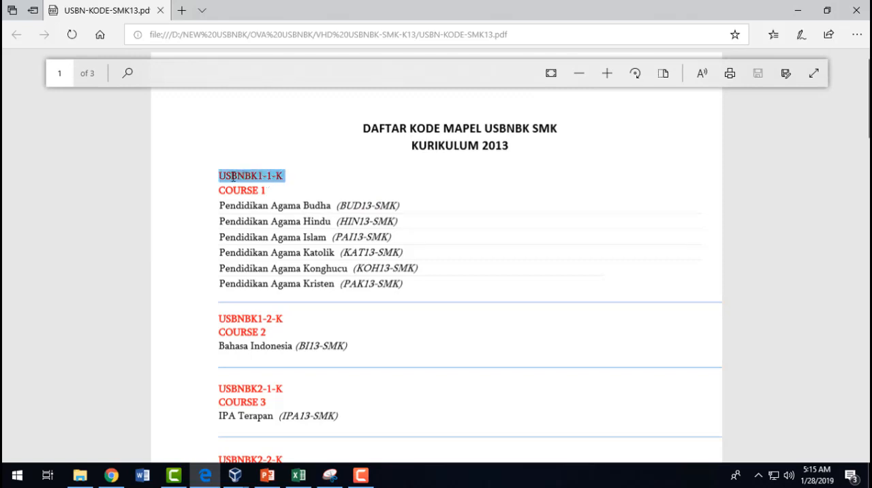
{"action": "left_click", "coordinate": [272, 191]}
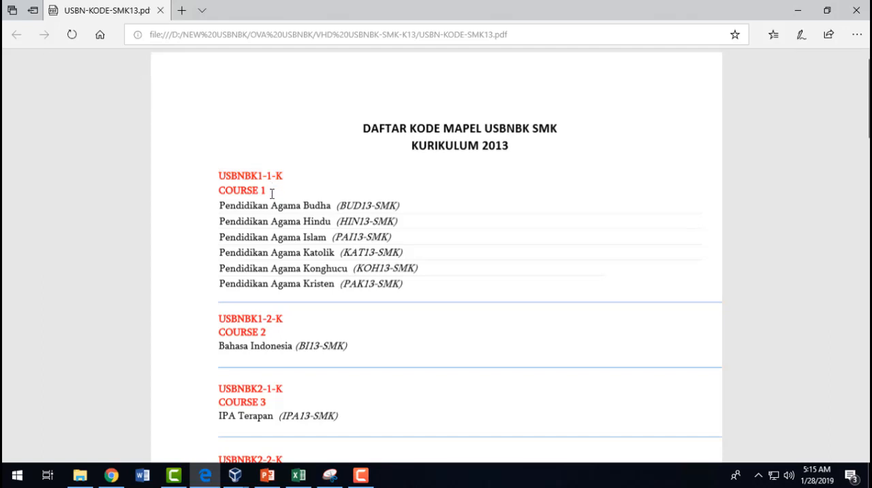
{"action": "mouse_move", "coordinate": [259, 189]}
{"action": "left_mouse_down"}
{"action": "mouse_move", "coordinate": [231, 190]}
{"action": "mouse_move", "coordinate": [266, 191]}
{"action": "left_mouse_up"}
{"action": "left_click", "coordinate": [214, 198]}
{"action": "key", "text": "alt+Tab"}
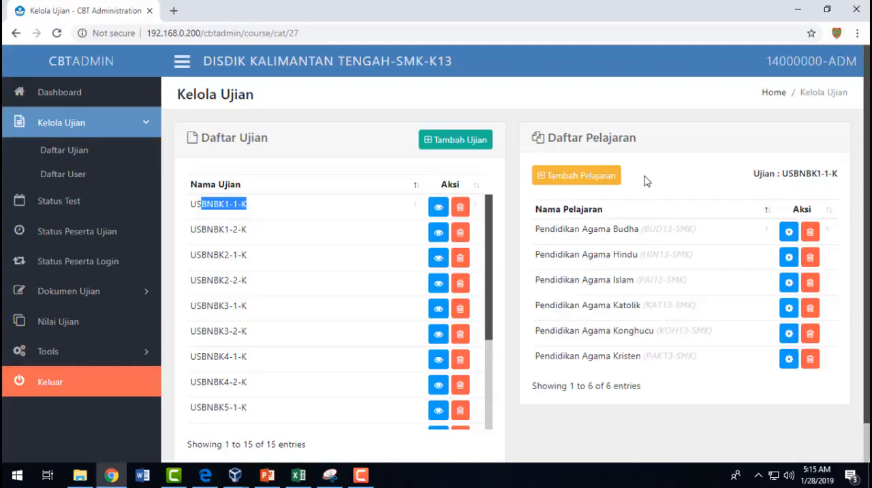
{"action": "key", "text": "alt+Tab"}
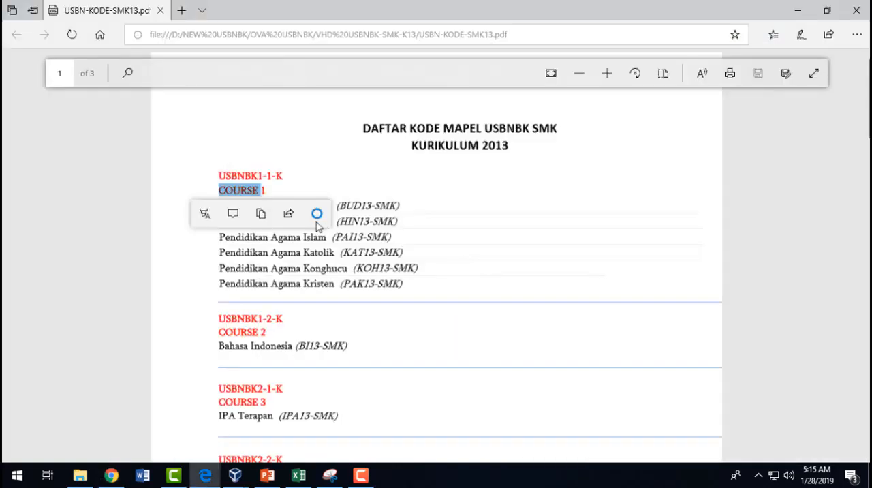
{"action": "left_click", "coordinate": [276, 192]}
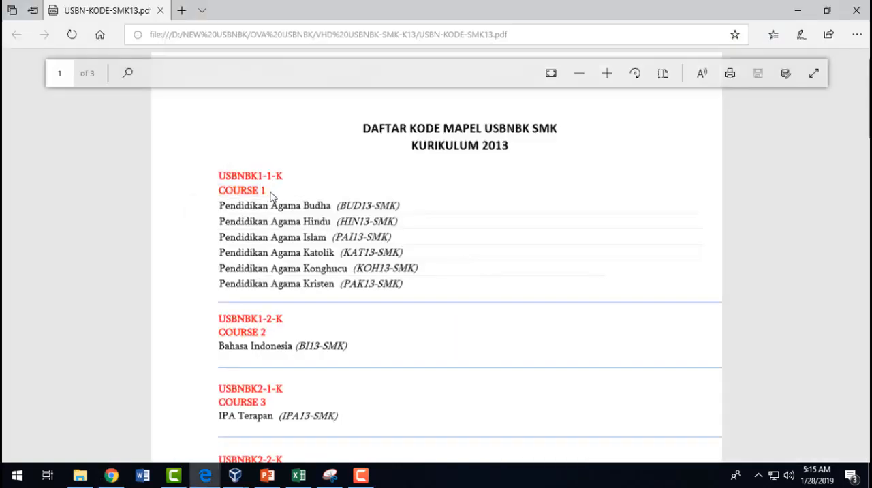
{"action": "left_click_drag", "start_coordinate": [222, 189], "coordinate": [268, 197]}
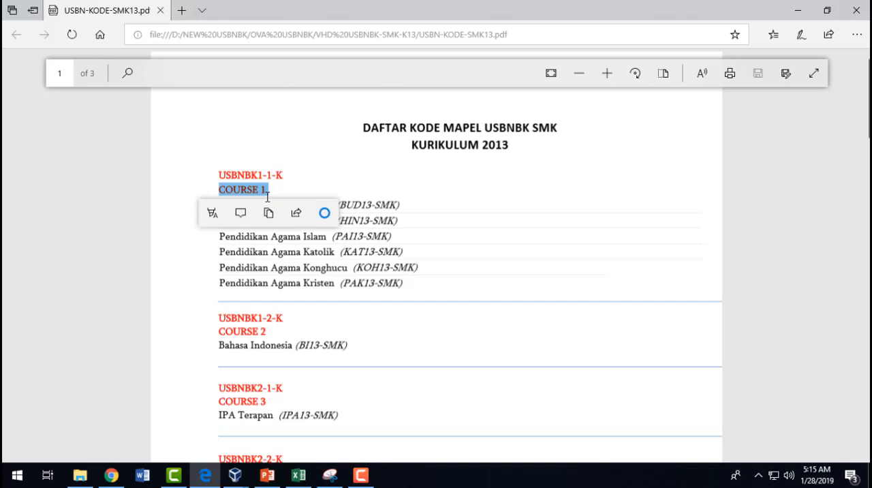
{"action": "left_click", "coordinate": [316, 178]}
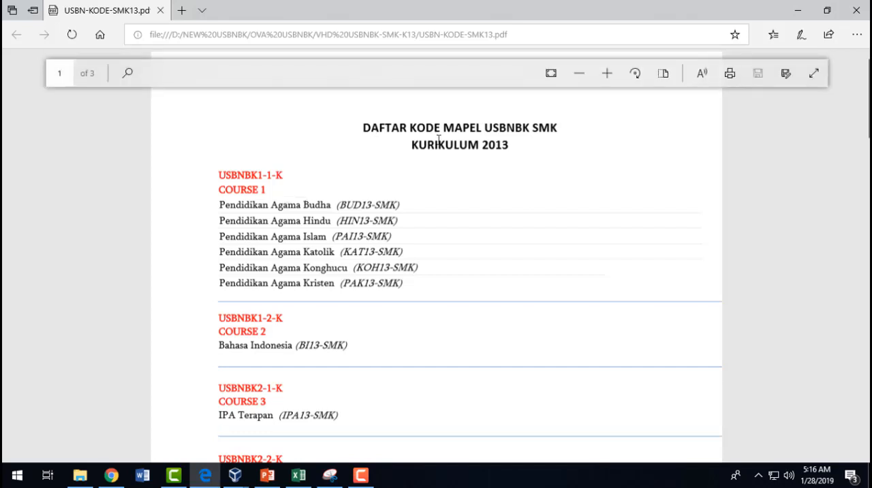
- Match the USBNBK1-1-K exam in CBT Administration with COURSE 1 and its Pendidikan Agama subjects in the PDF
{"action": "key", "text": "alt+Tab"}
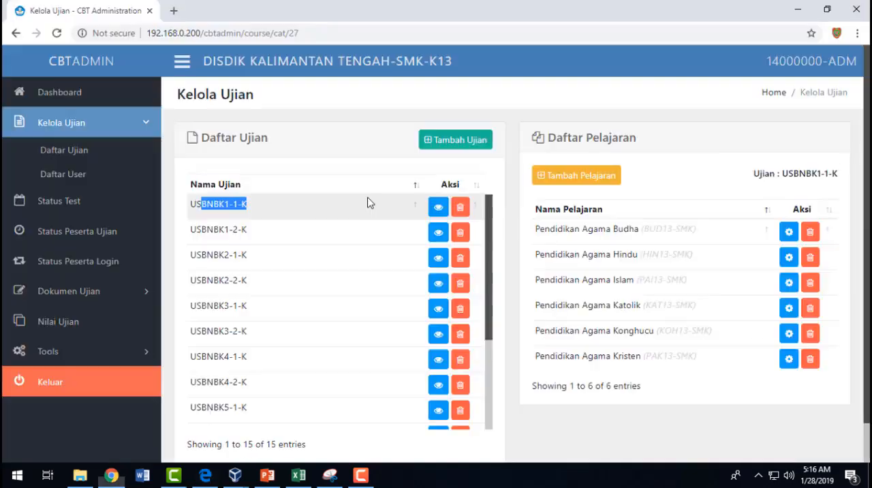
{"action": "left_click", "coordinate": [317, 213]}
{"action": "left_click_drag", "start_coordinate": [271, 209], "coordinate": [205, 204]}
{"action": "key", "text": "alt+Tab"}
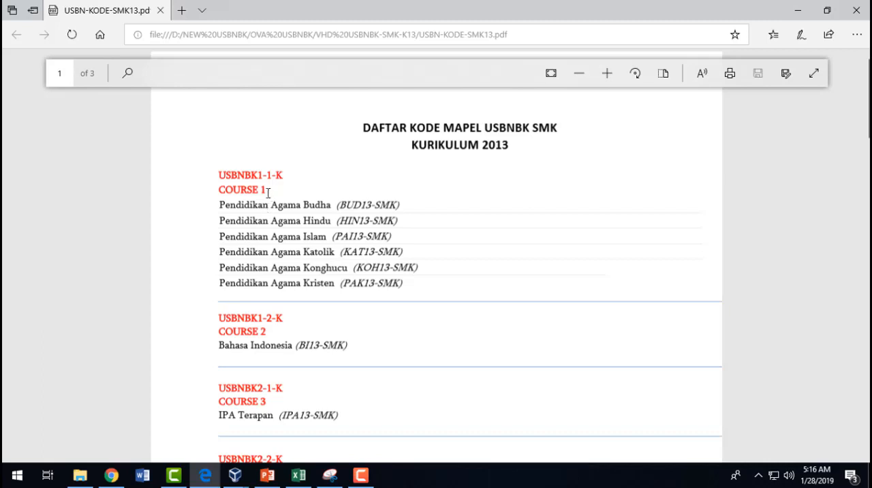
{"action": "left_click_drag", "start_coordinate": [263, 191], "coordinate": [218, 191]}
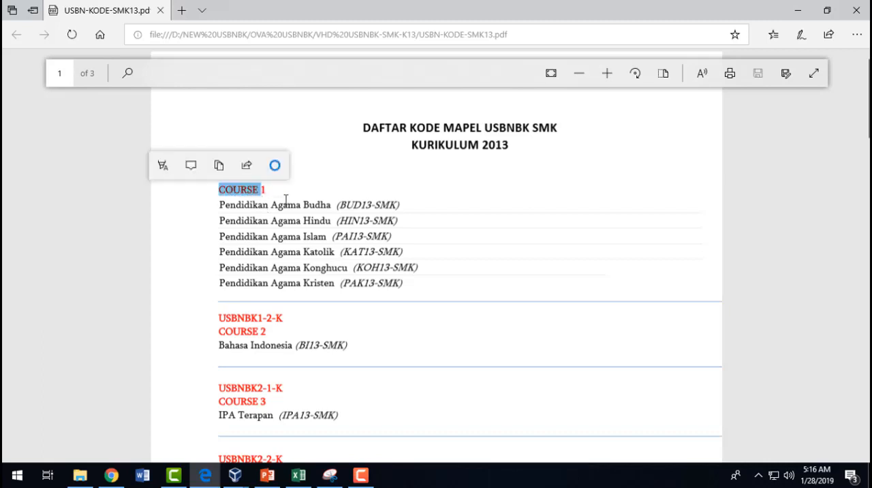
{"action": "left_click", "coordinate": [230, 208]}
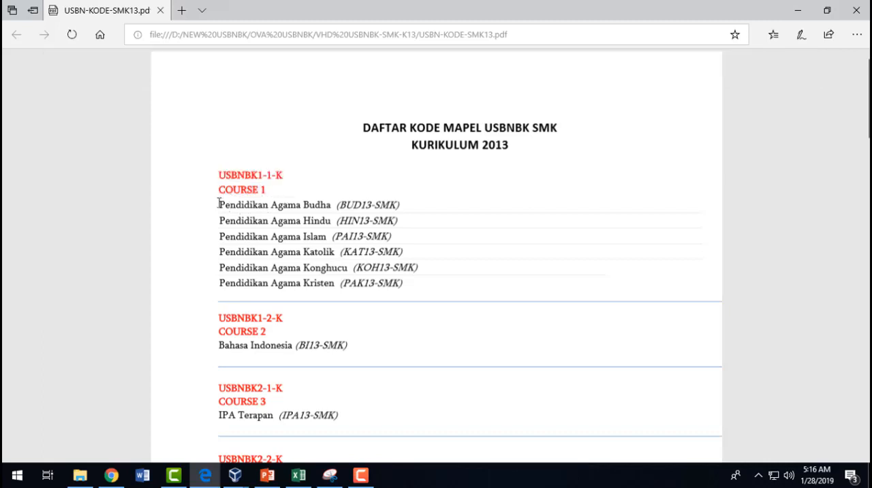
{"action": "left_click_drag", "start_coordinate": [219, 204], "coordinate": [403, 286]}
- Compare the Daftar Pelajaran subjects of USBNBK1-1-K and the BUD13-SMK code in CBT Administration with the PDF list
{"action": "key", "text": "alt+Tab"}
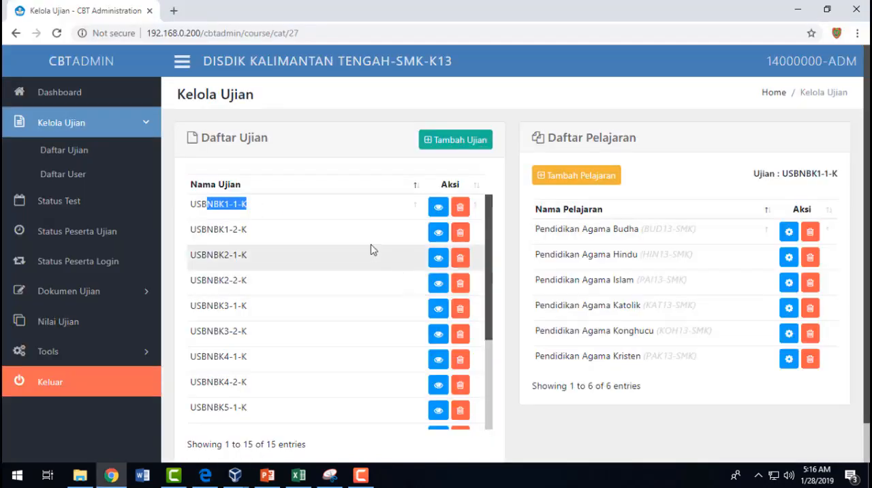
{"action": "left_click", "coordinate": [243, 205]}
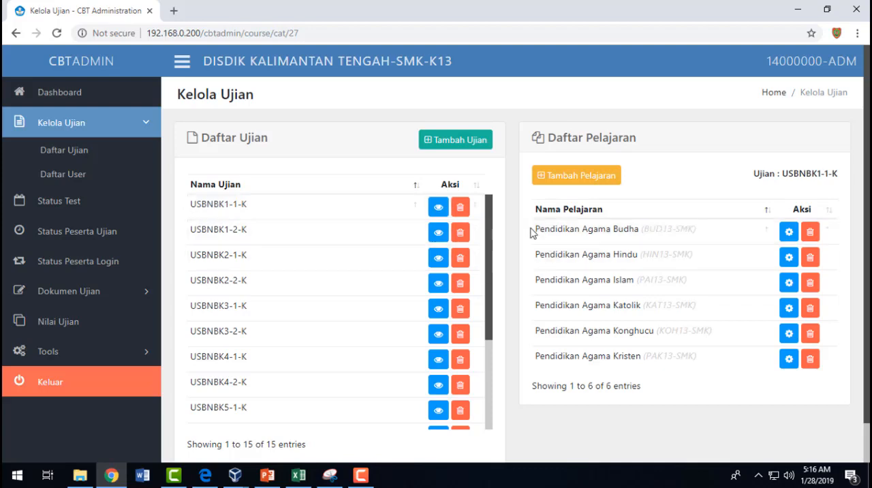
{"action": "left_click_drag", "start_coordinate": [531, 233], "coordinate": [709, 362]}
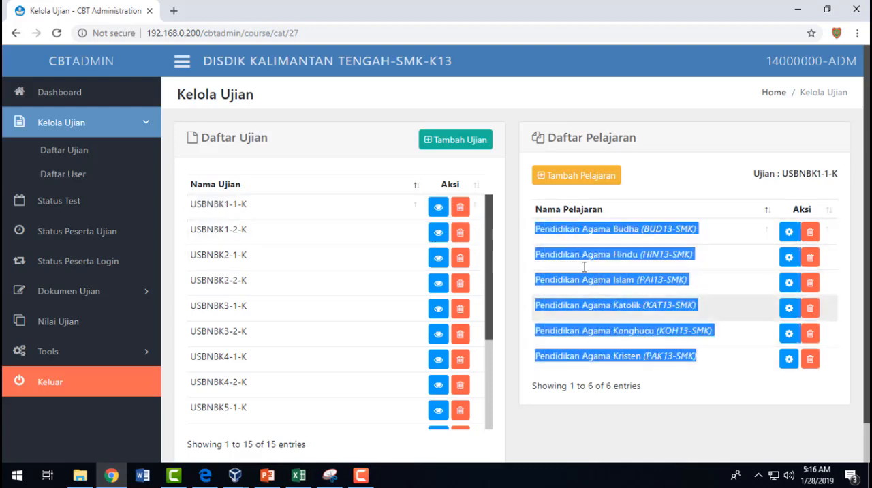
{"action": "left_click", "coordinate": [649, 230]}
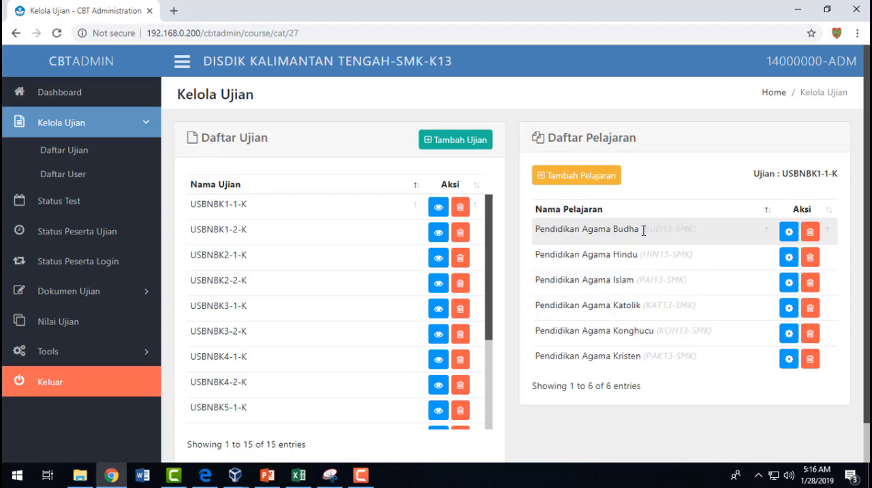
{"action": "left_click_drag", "start_coordinate": [648, 229], "coordinate": [695, 228]}
{"action": "key", "text": "alt+Tab"}
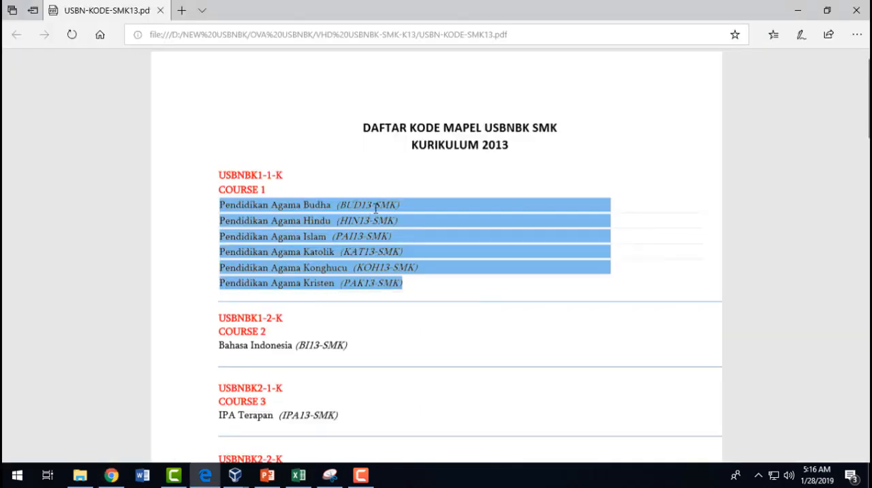
- Recheck the Pendidikan Agama subject codes of USBNBK1-1-K in CBT Administration against the COURSE 1 list in the PDF
{"action": "left_click", "coordinate": [376, 208]}
{"action": "key", "text": "alt+Tab"}
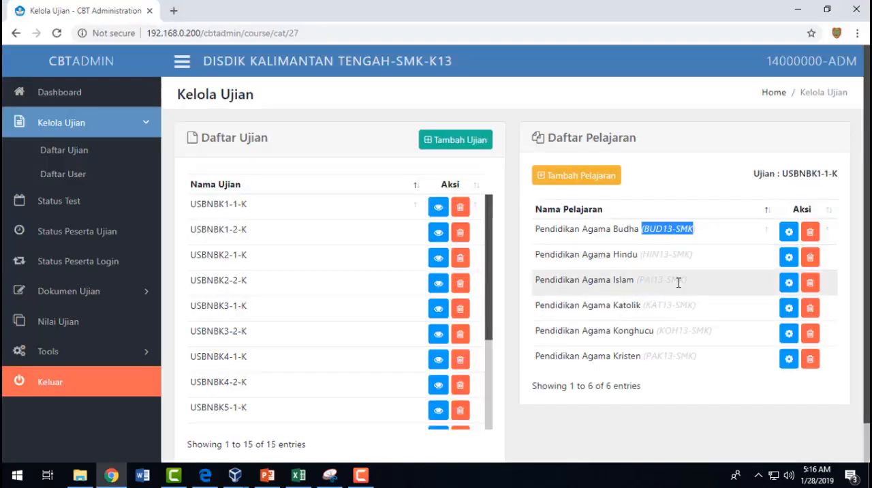
{"action": "key", "text": "alt+Tab"}
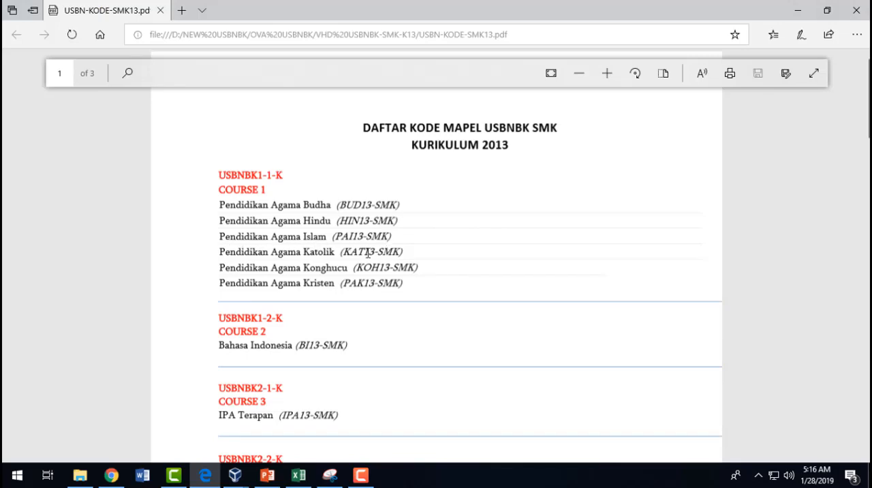
- Display the subjects of USBNBK1-2-K in CBT Administration and match Bahasa Indonesia (BI13-SMK) with COURSE 2 in the PDF
{"action": "key", "text": "alt+Tab"}
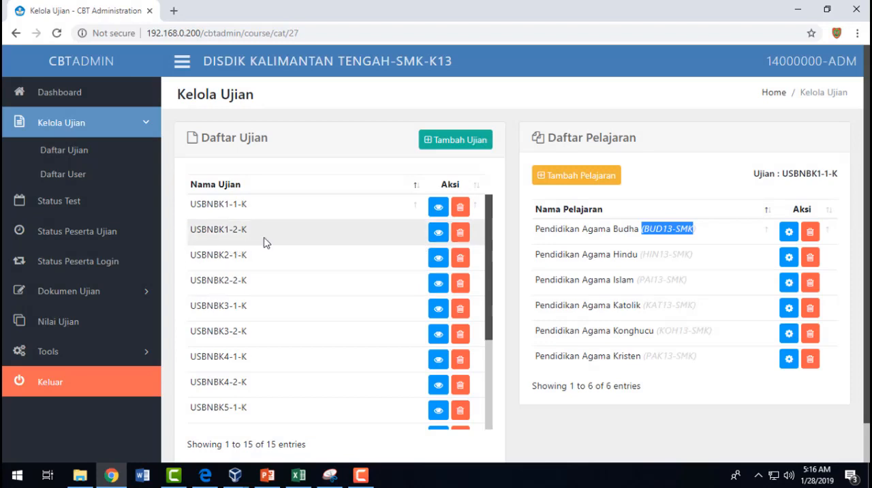
{"action": "left_click", "coordinate": [440, 235]}
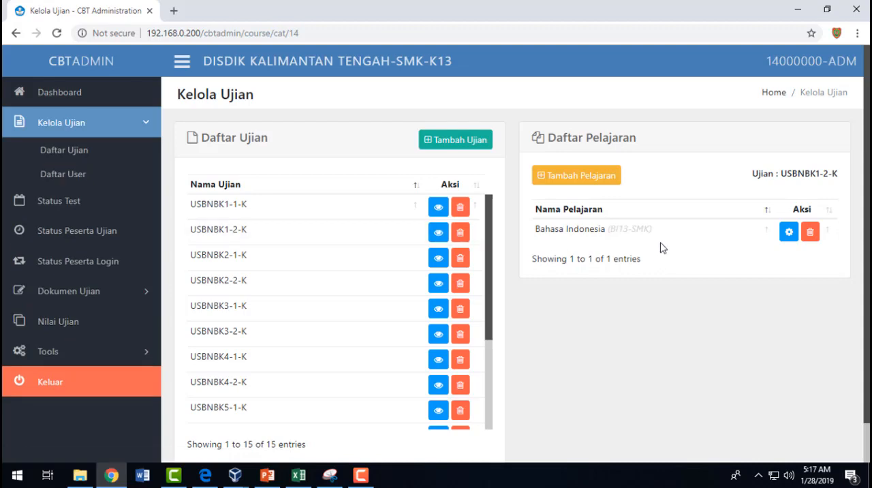
{"action": "left_click_drag", "start_coordinate": [668, 232], "coordinate": [551, 228]}
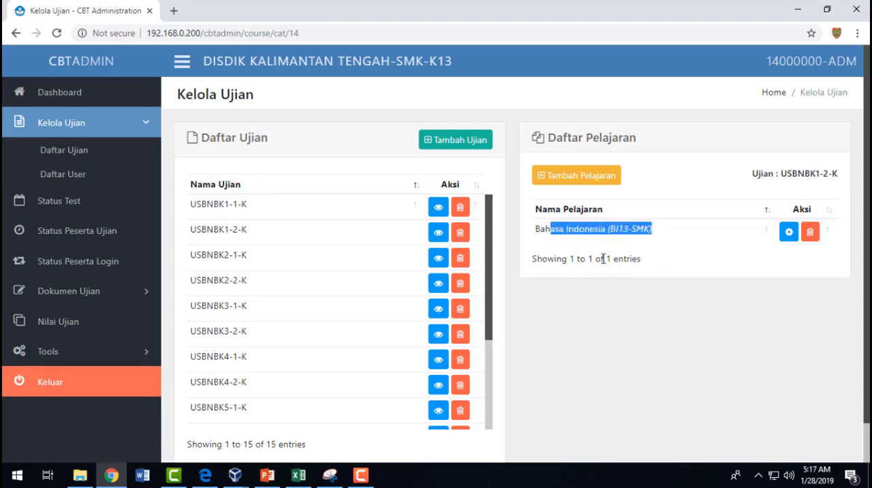
{"action": "key", "text": "alt+Tab"}
{"action": "scroll", "coordinate": [305, 327], "scroll_direction": "down", "scroll_amount": 1}
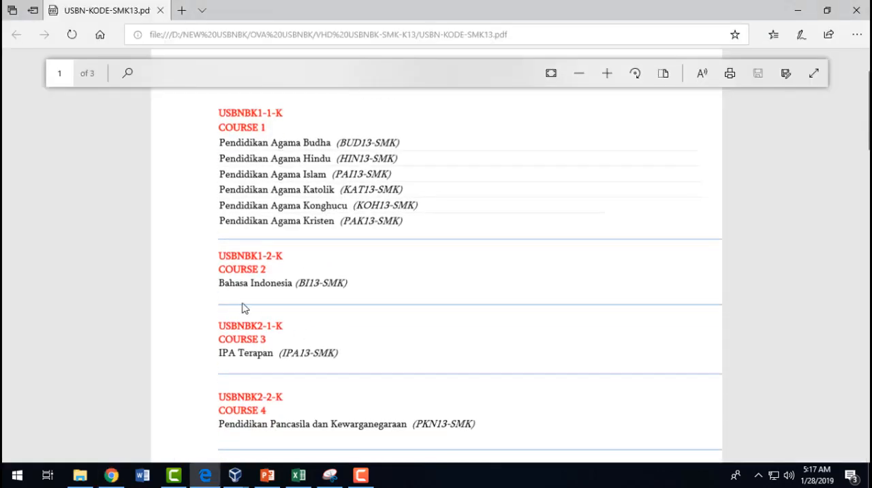
{"action": "left_click_drag", "start_coordinate": [218, 290], "coordinate": [358, 294]}
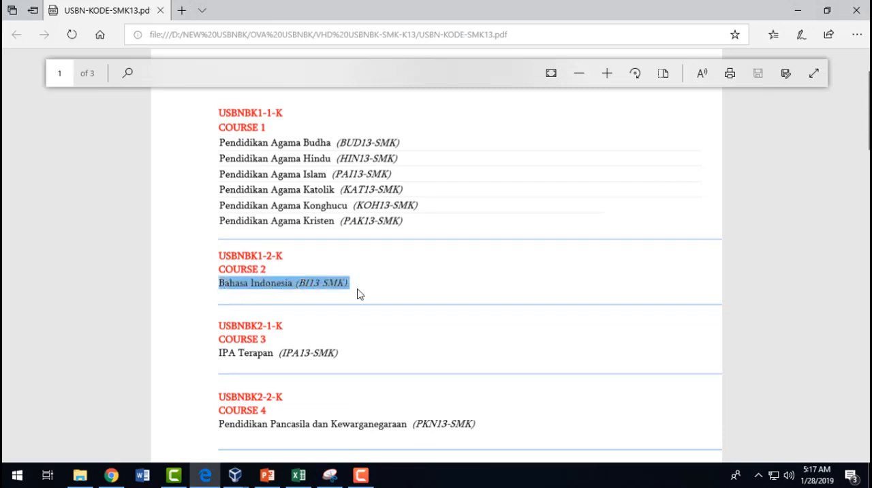
- Find USBNBK2-1-K under COURSE 3 in the PDF, and display its IPA Terapan (IPA13-SMK) subject in CBT Administration
{"action": "scroll", "coordinate": [357, 361], "scroll_direction": "down", "scroll_amount": 2}
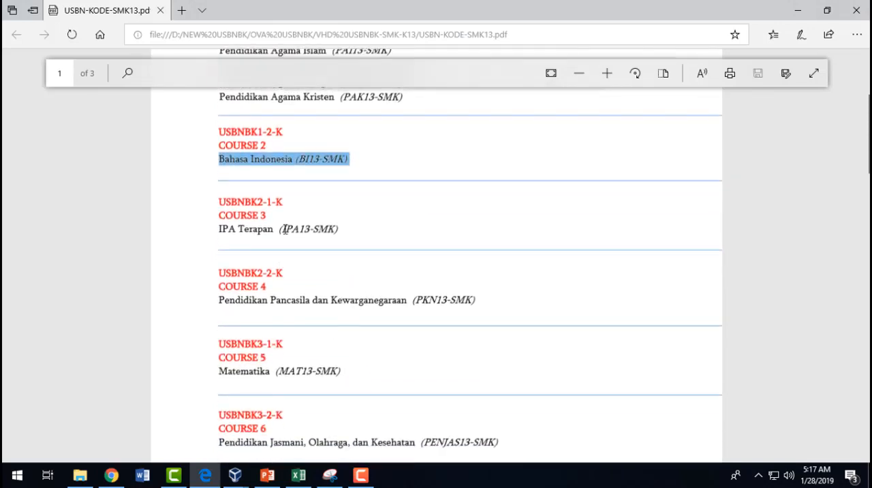
{"action": "left_click", "coordinate": [293, 205]}
{"action": "scroll", "coordinate": [245, 213], "scroll_direction": "up", "scroll_amount": 1}
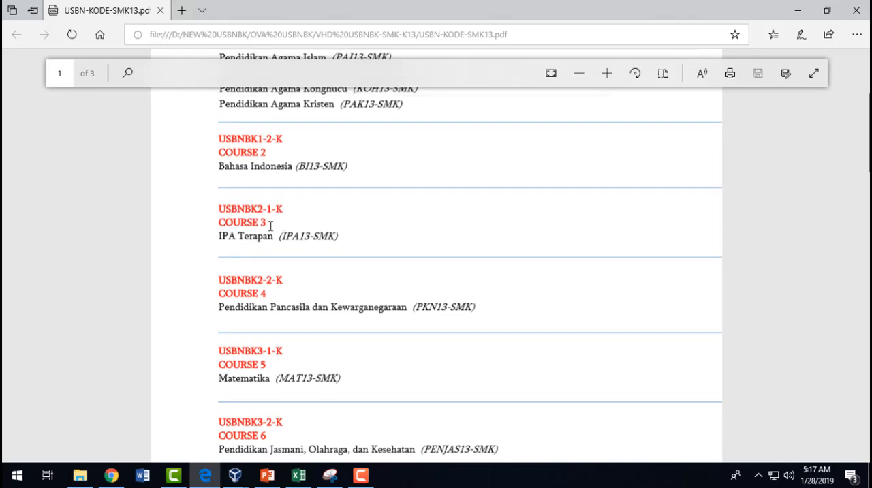
{"action": "key", "text": "alt+Tab"}
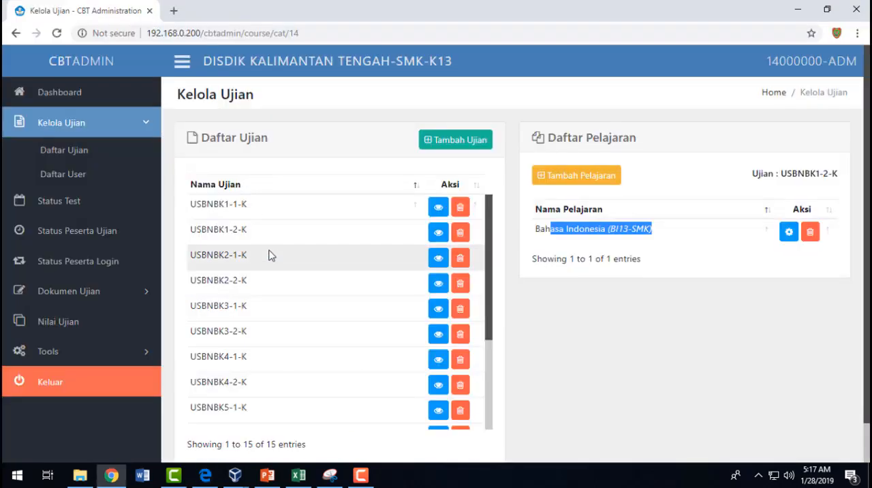
{"action": "left_click", "coordinate": [438, 257]}
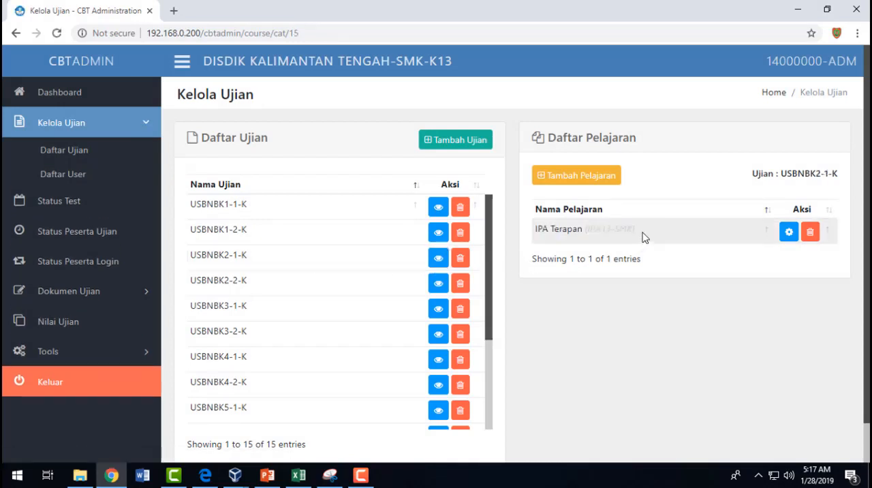
{"action": "left_click_drag", "start_coordinate": [644, 235], "coordinate": [537, 232]}
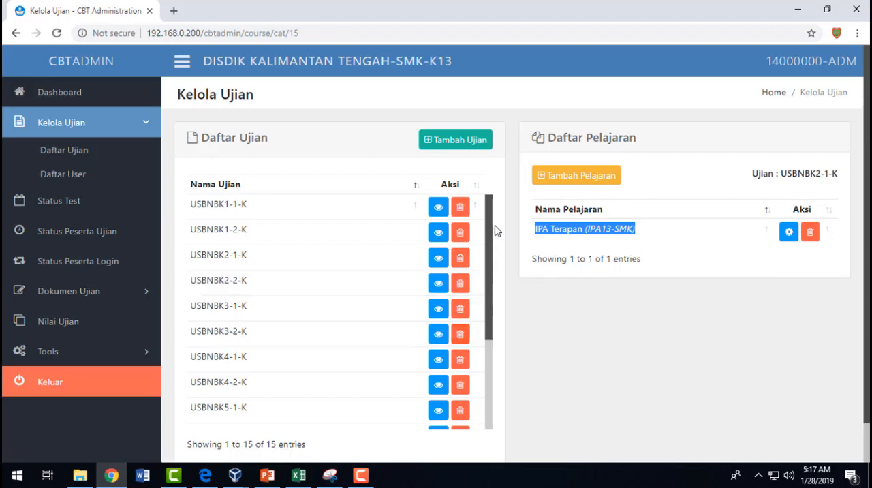
- Examine the exam names in Daftar Ujian and the Daftar Pelajaran entry IPA Terapan with its code IPA13-SMK
{"action": "scroll", "coordinate": [488, 209], "scroll_direction": "down", "scroll_amount": 1}
{"action": "scroll", "coordinate": [488, 215], "scroll_direction": "up", "scroll_amount": 1}
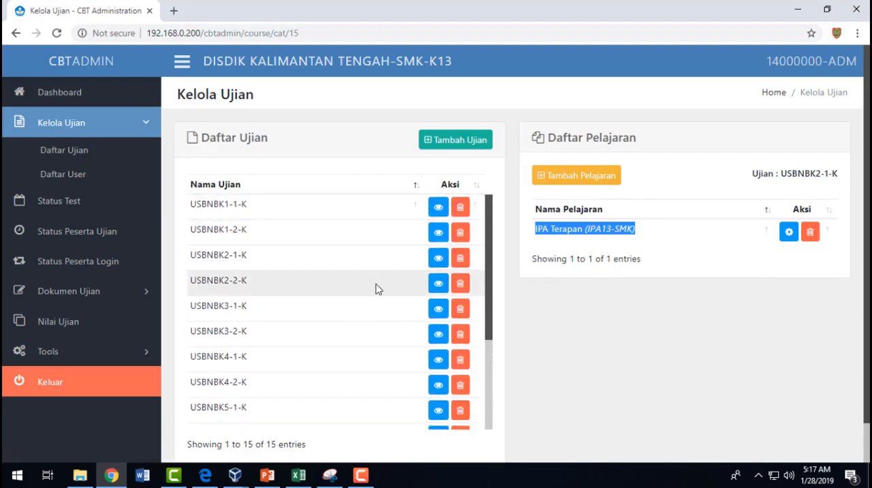
{"action": "left_click_drag", "start_coordinate": [656, 142], "coordinate": [556, 149]}
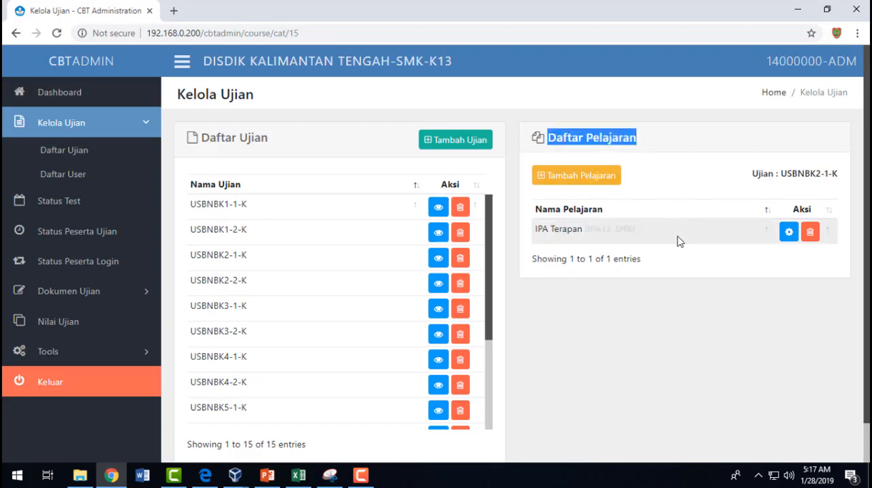
{"action": "left_click", "coordinate": [695, 161]}
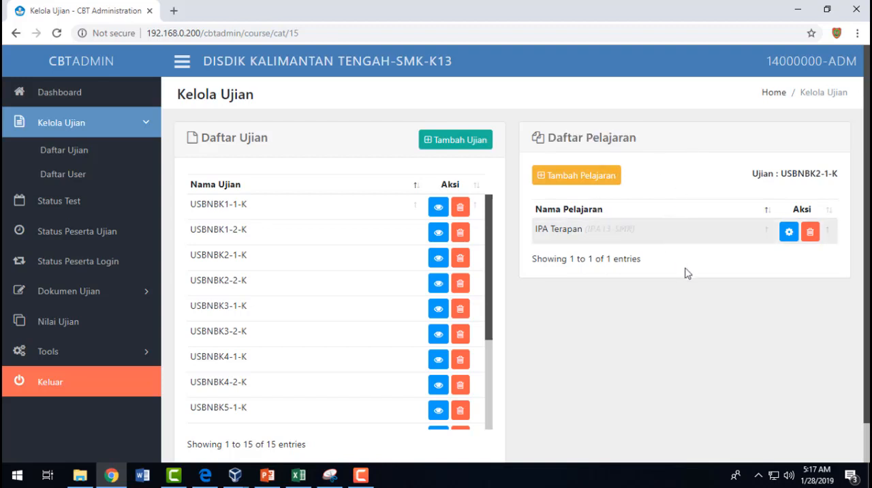
{"action": "double_click", "coordinate": [539, 230]}
{"action": "left_click_drag", "start_coordinate": [576, 227], "coordinate": [658, 232]}
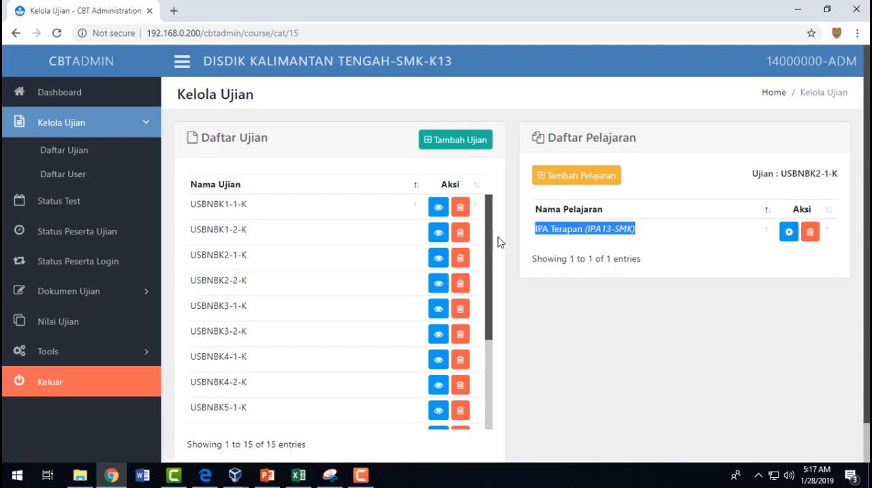
- Locate USBNBK4-1-K with COURSE 7 in the PDF and find the same exam name in the Daftar Ujian list of CBT Administration
{"action": "scroll", "coordinate": [313, 303], "scroll_direction": "down", "scroll_amount": 1}
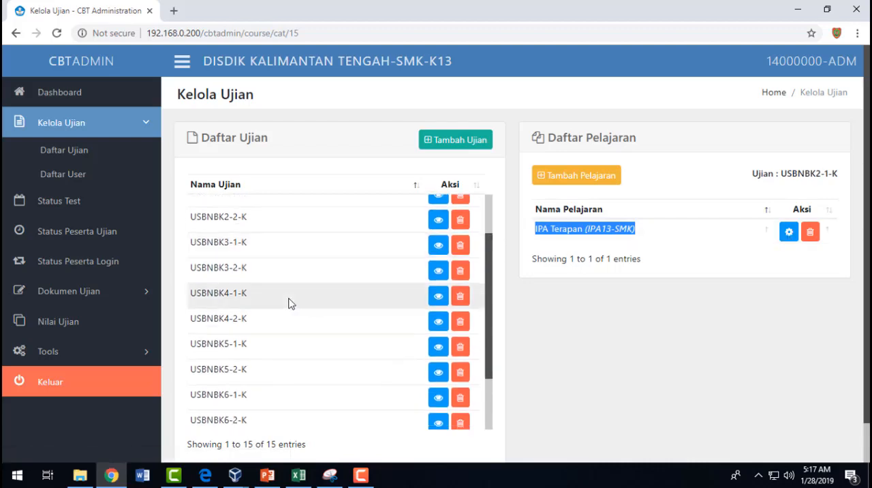
{"action": "key", "text": "alt+Tab"}
{"action": "scroll", "coordinate": [279, 273], "scroll_direction": "down", "scroll_amount": 3}
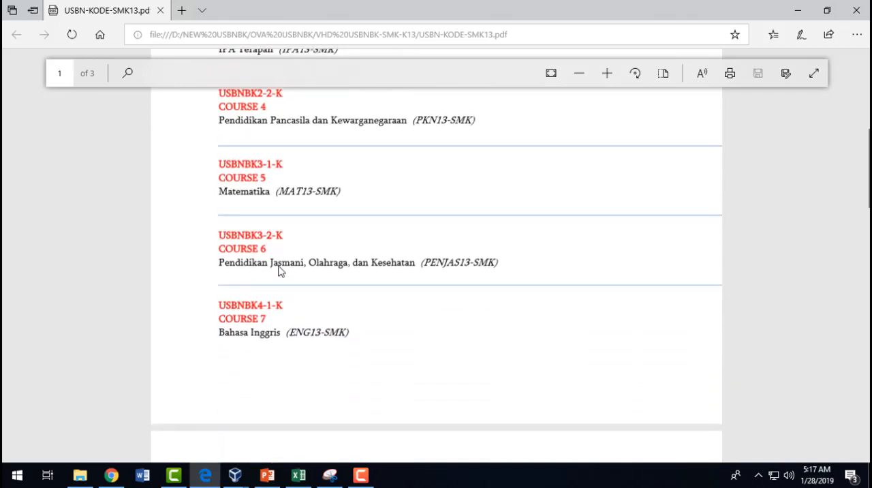
{"action": "scroll", "coordinate": [278, 271], "scroll_direction": "down", "scroll_amount": 2}
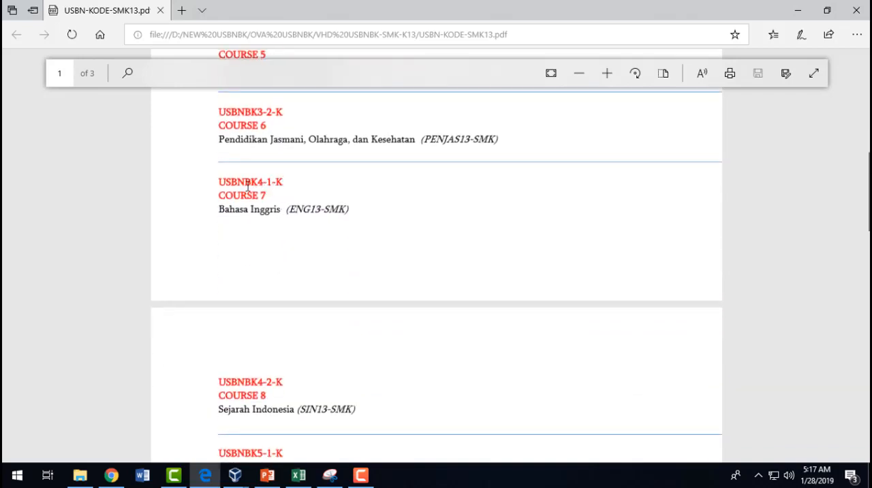
{"action": "key", "text": "alt+Tab"}
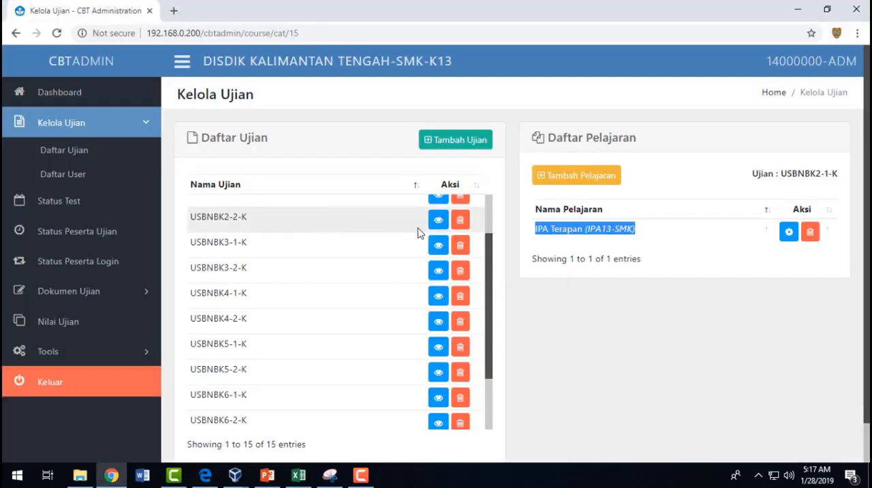
{"action": "scroll", "coordinate": [416, 232], "scroll_direction": "down", "scroll_amount": 2}
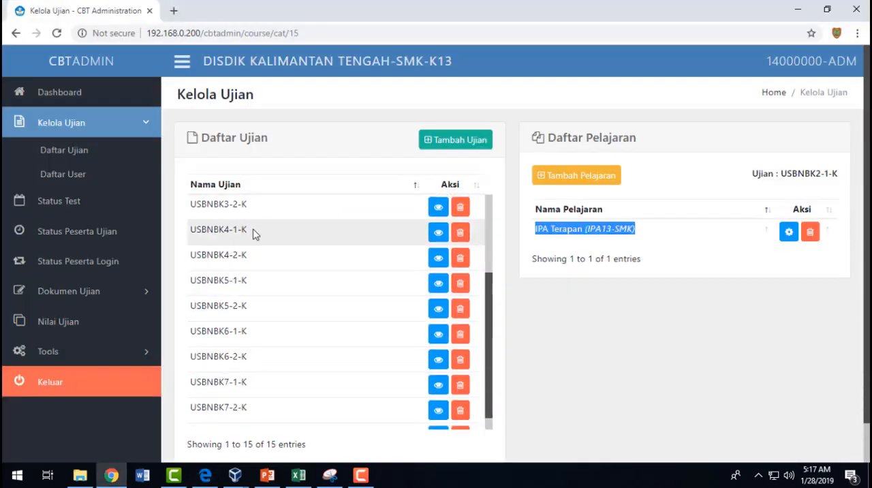
- Display the subjects of USBNBK4-1-K in CBT Administration and check the Bahasa Inggris (ENG13-SMK) entry and exam name
{"action": "left_click_drag", "start_coordinate": [231, 230], "coordinate": [250, 235]}
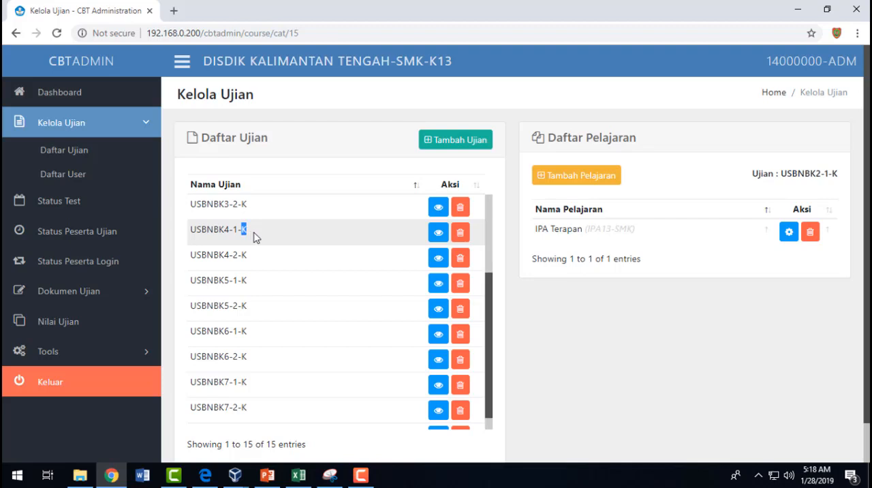
{"action": "left_click", "coordinate": [440, 233]}
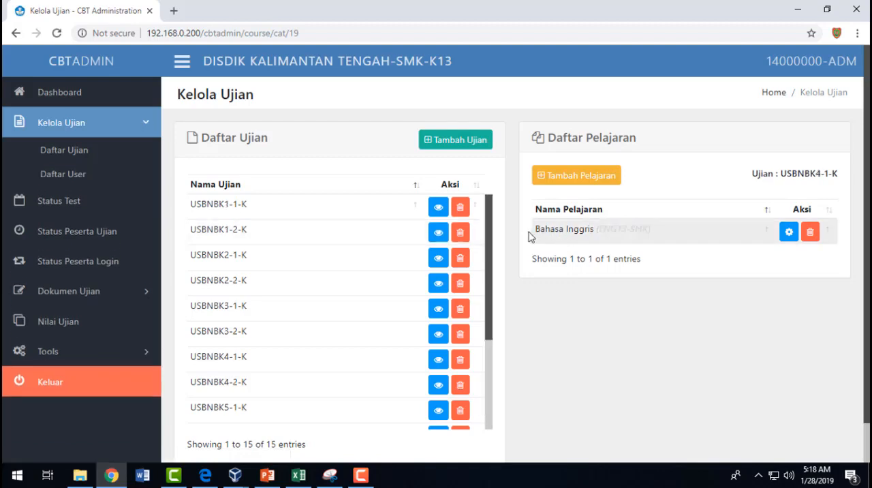
{"action": "left_click_drag", "start_coordinate": [536, 234], "coordinate": [661, 241]}
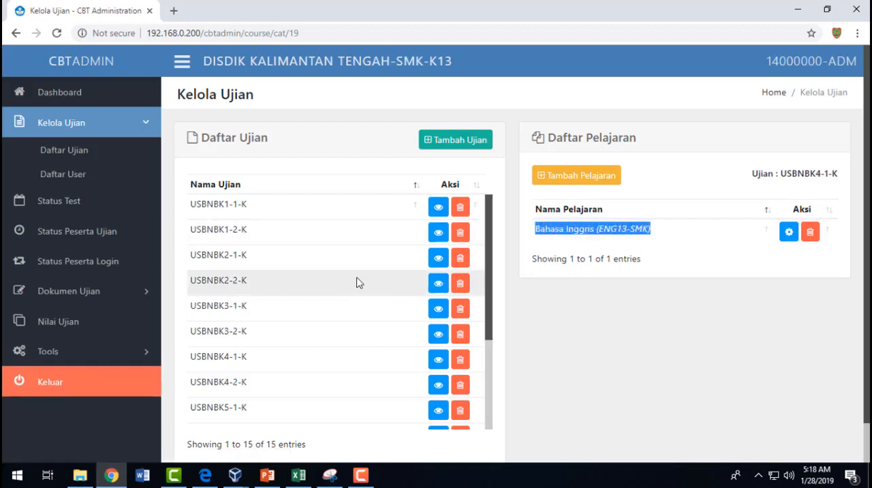
{"action": "left_click_drag", "start_coordinate": [787, 177], "coordinate": [839, 184]}
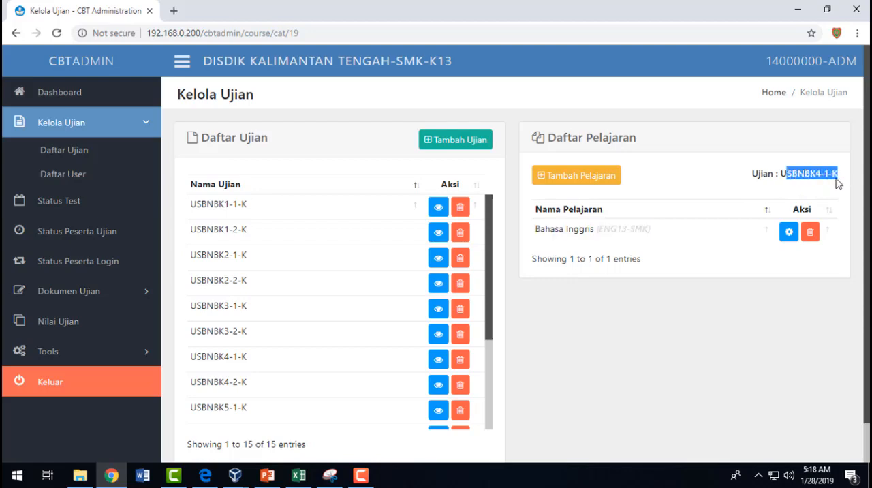
- Match USBNBK4-1-K with the COURSE 7 heading and Bahasa Inggris (ENG13-SMK) in the PDF
{"action": "key", "text": "alt+Tab"}
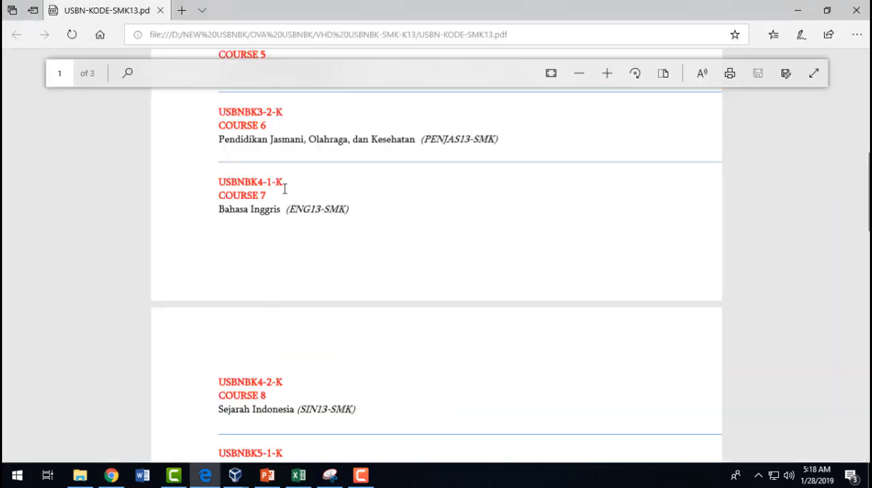
{"action": "left_click_drag", "start_coordinate": [285, 184], "coordinate": [352, 203]}
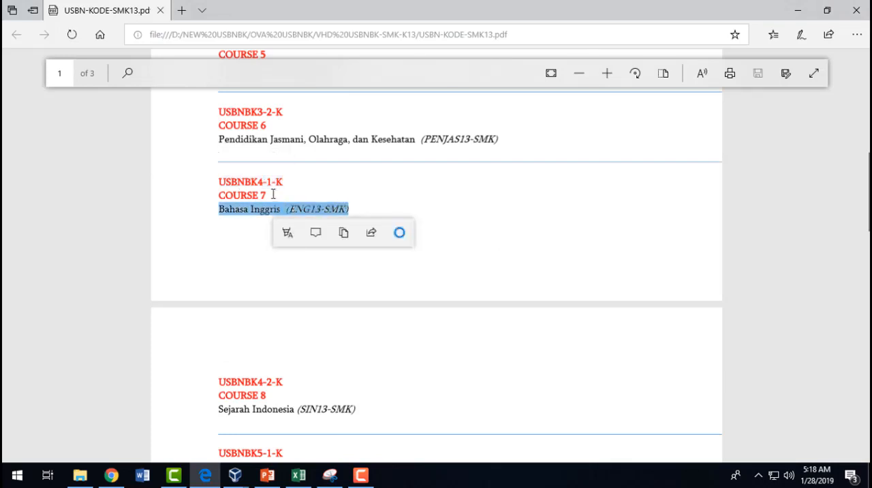
{"action": "left_click_drag", "start_coordinate": [273, 195], "coordinate": [233, 197]}
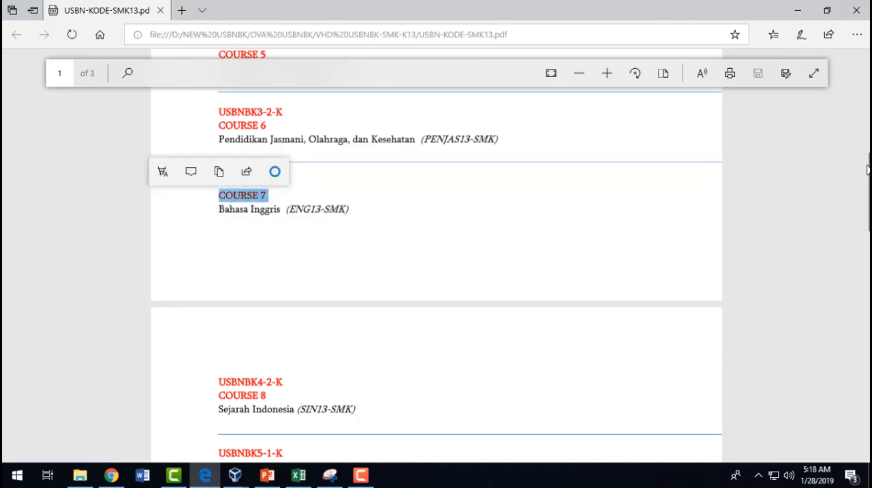
- Consult the USBN exam schedule on page 3 of the PDF and check the Bahasa Inggris (Course 7) entry for Kamis, 11 April 2019
{"action": "left_click_drag", "start_coordinate": [867, 172], "coordinate": [857, 437]}
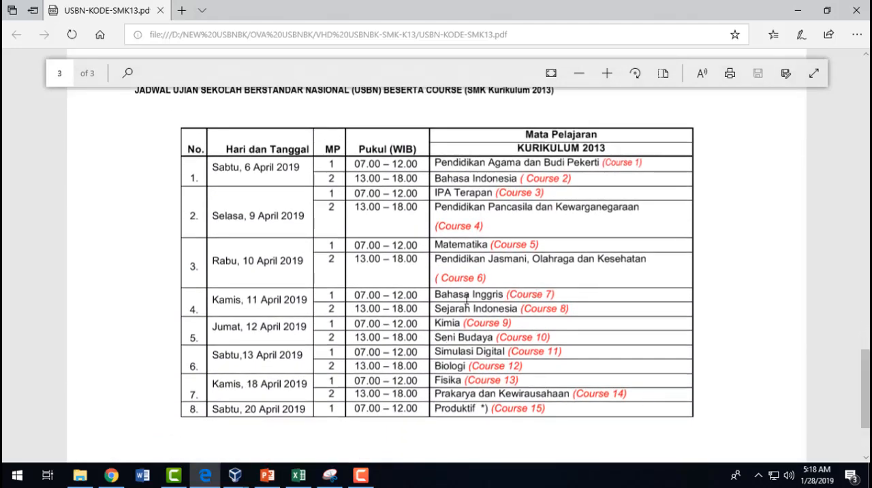
{"action": "left_click_drag", "start_coordinate": [466, 298], "coordinate": [526, 297]}
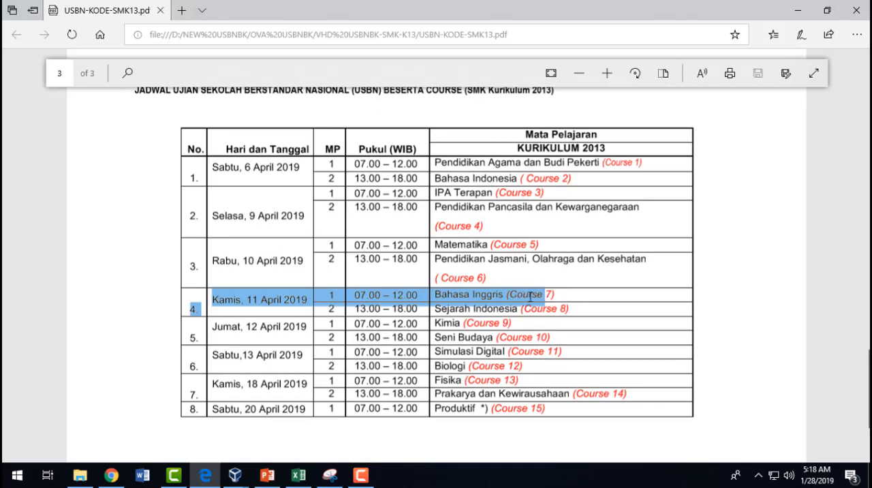
{"action": "left_click", "coordinate": [485, 294]}
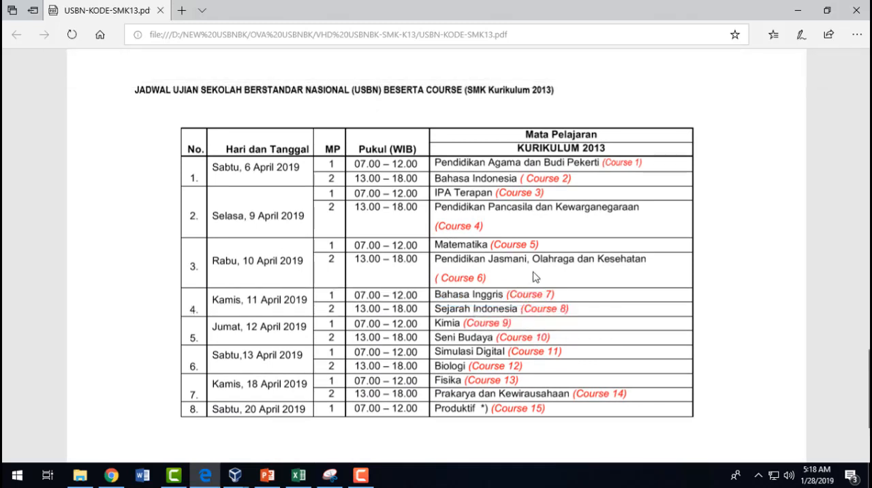
{"action": "left_click_drag", "start_coordinate": [510, 294], "coordinate": [558, 294]}
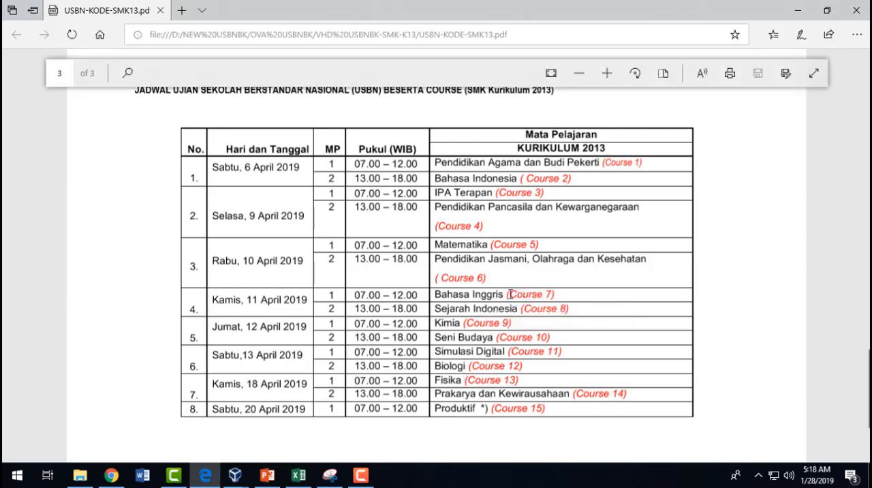
{"action": "double_click", "coordinate": [527, 294]}
{"action": "left_click_drag", "start_coordinate": [553, 291], "coordinate": [558, 294]}
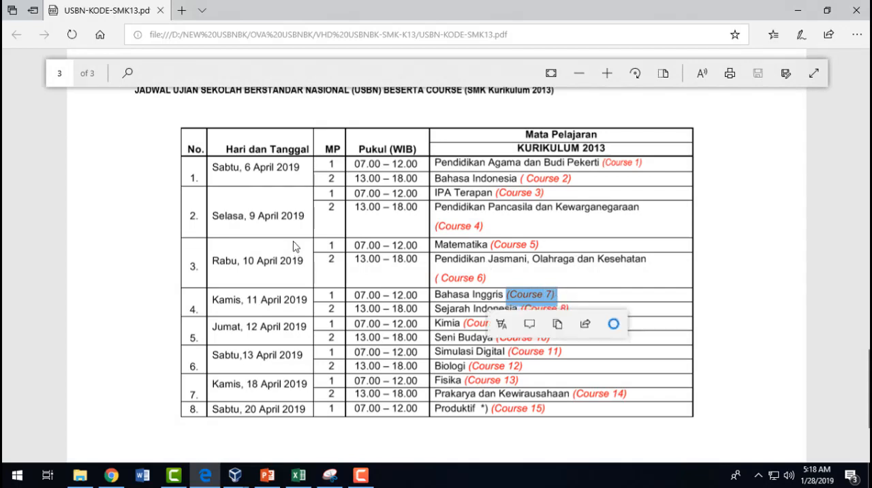
- Switch to CBT Administration and display the subjects of exam USBNBK5-1-K from the Daftar Ujian list
{"action": "key", "text": "alt+Tab"}
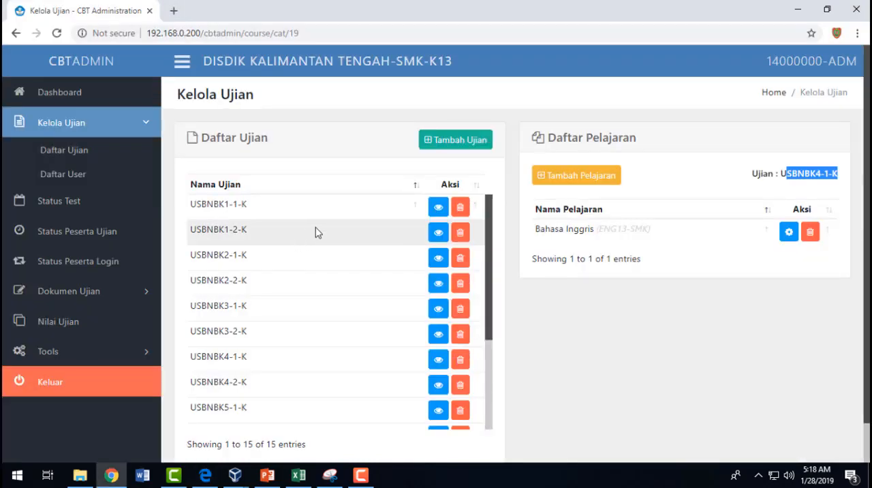
{"action": "scroll", "coordinate": [317, 232], "scroll_direction": "down", "scroll_amount": 2}
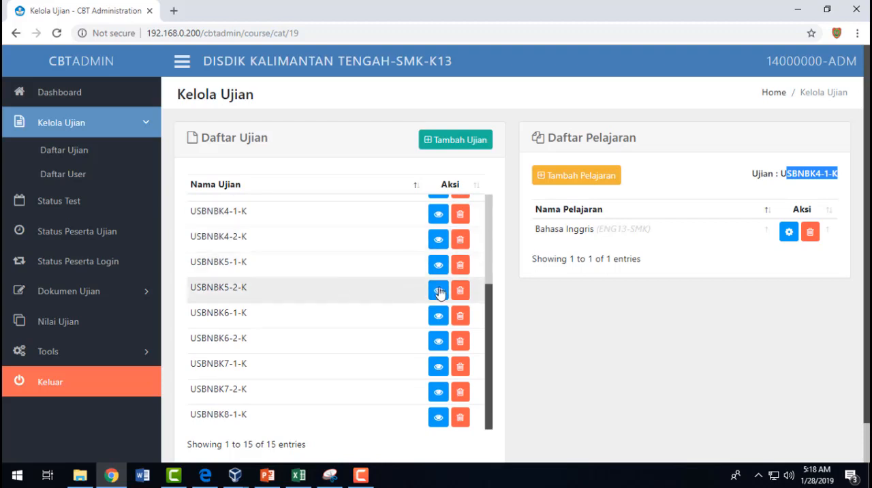
{"action": "left_click", "coordinate": [438, 265]}
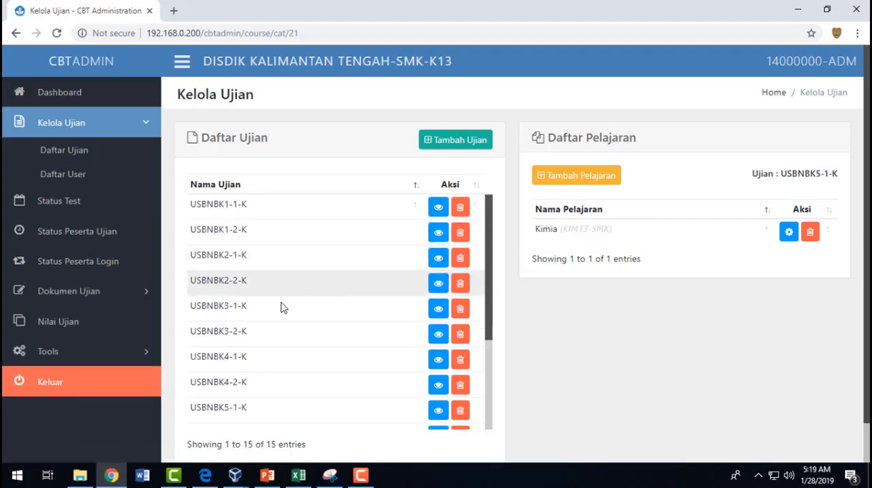
- Display the subjects of USBNBK7-1-K and highlight the Fisika (FIS13-SMK) entry
{"action": "scroll", "coordinate": [334, 313], "scroll_direction": "down", "scroll_amount": 2}
{"action": "scroll", "coordinate": [334, 313], "scroll_direction": "down", "scroll_amount": 1}
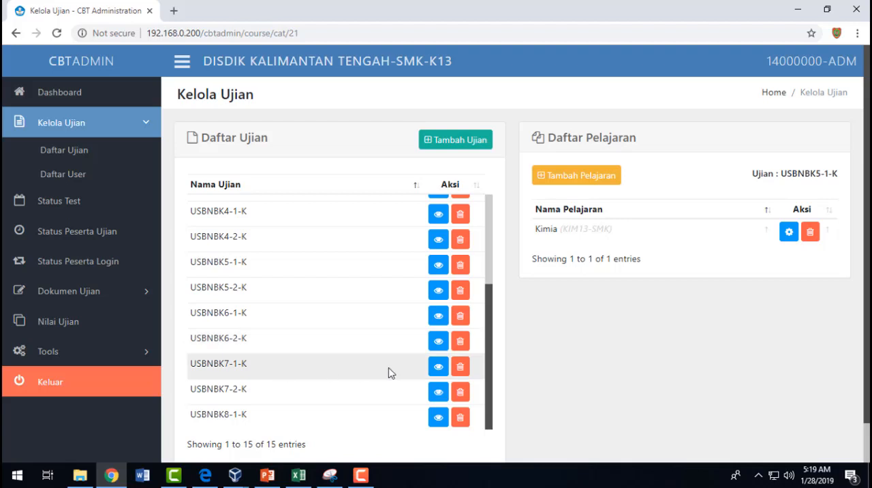
{"action": "left_click", "coordinate": [439, 367]}
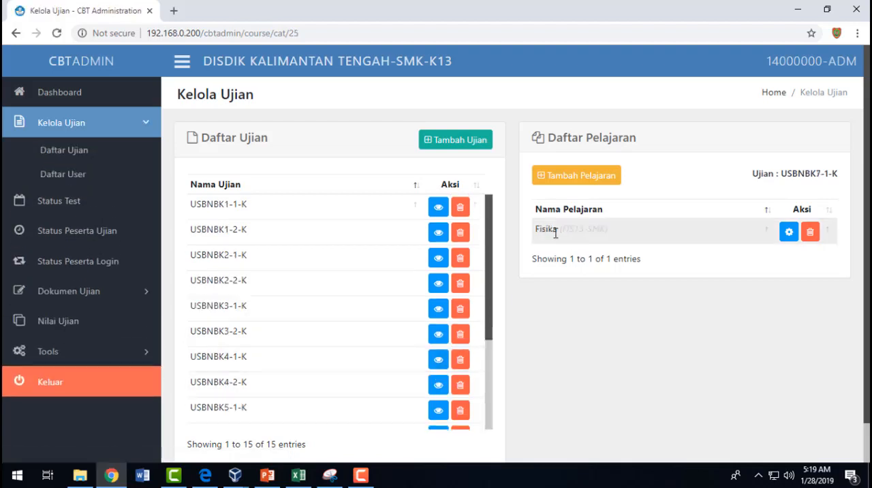
{"action": "left_click_drag", "start_coordinate": [548, 230], "coordinate": [620, 237]}
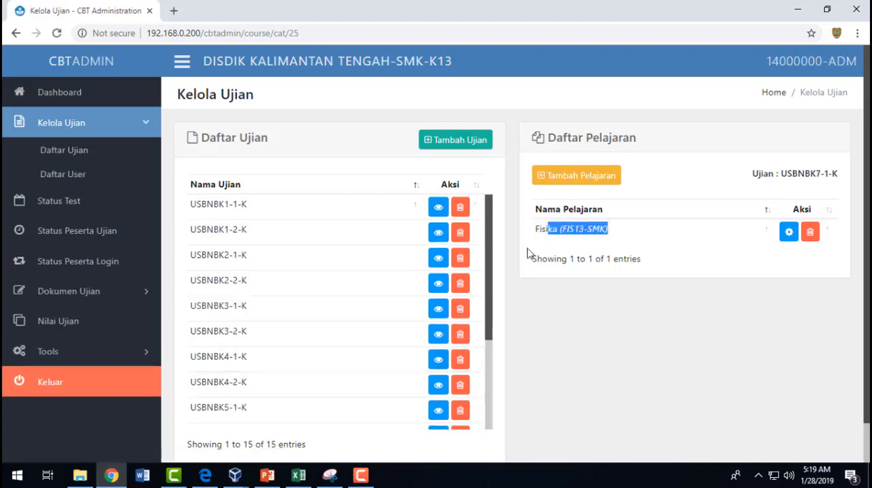
- Display the subjects of USBNBK7-2-K and check the Prakarya dan Kewirausahaan (WIRA13-SMK) entry and the exam name
{"action": "scroll", "coordinate": [436, 395], "scroll_direction": "down", "scroll_amount": 5}
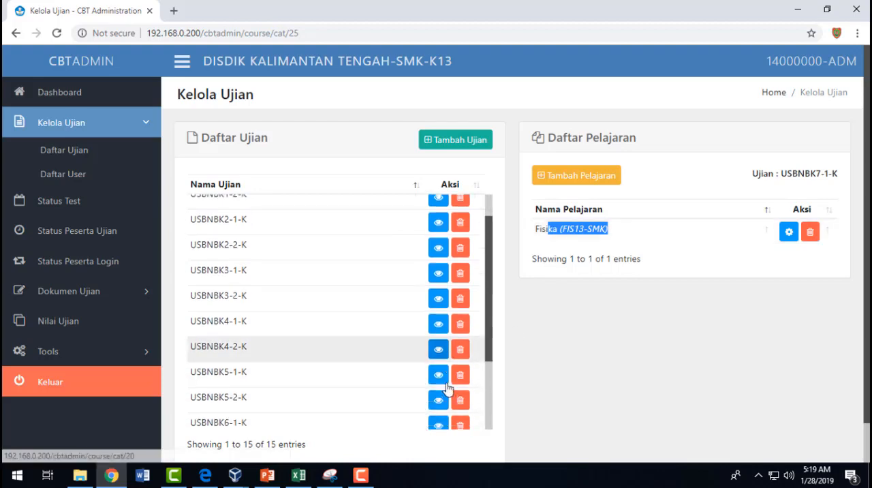
{"action": "left_click", "coordinate": [438, 348]}
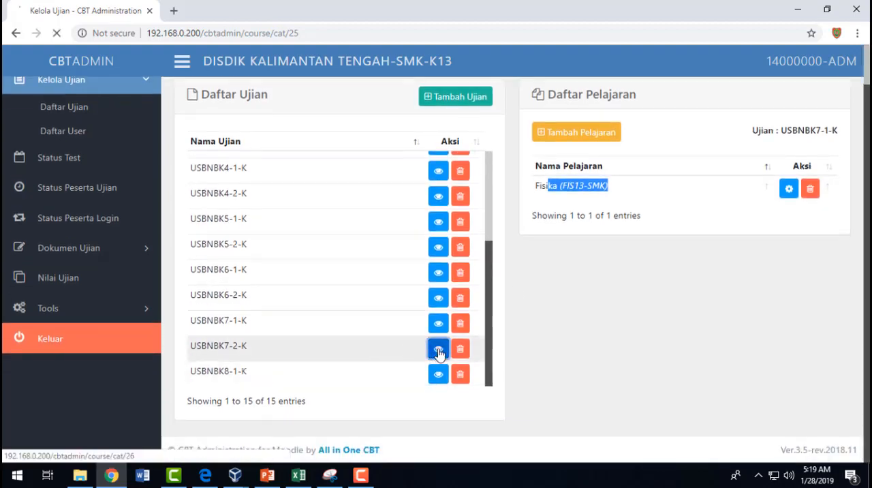
{"action": "scroll", "coordinate": [323, 362], "scroll_direction": "down", "scroll_amount": 2}
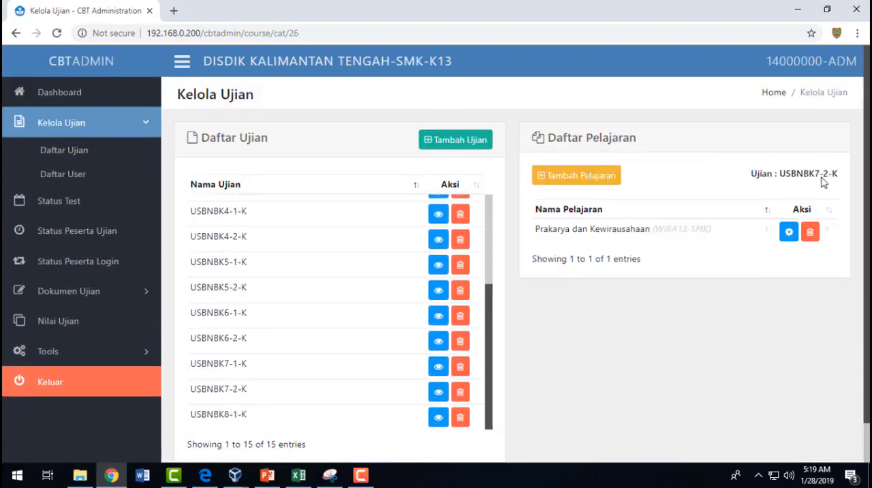
{"action": "left_click_drag", "start_coordinate": [820, 175], "coordinate": [833, 176]}
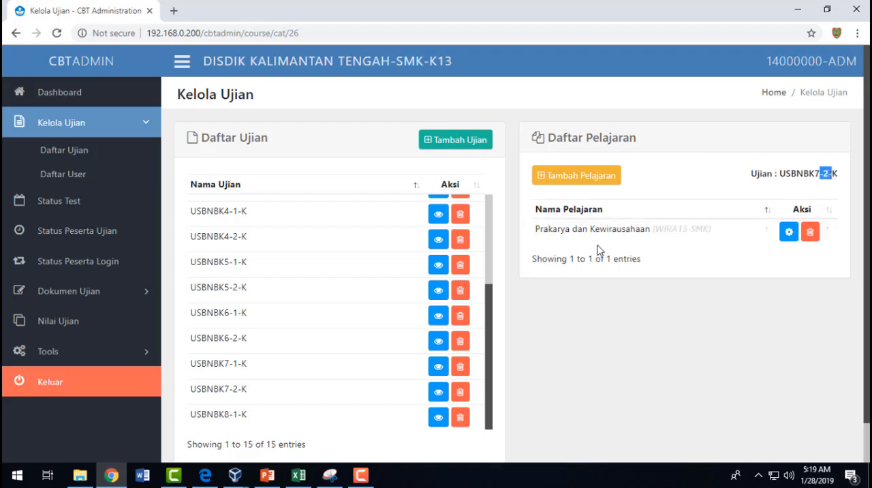
{"action": "left_click_drag", "start_coordinate": [714, 233], "coordinate": [672, 229]}
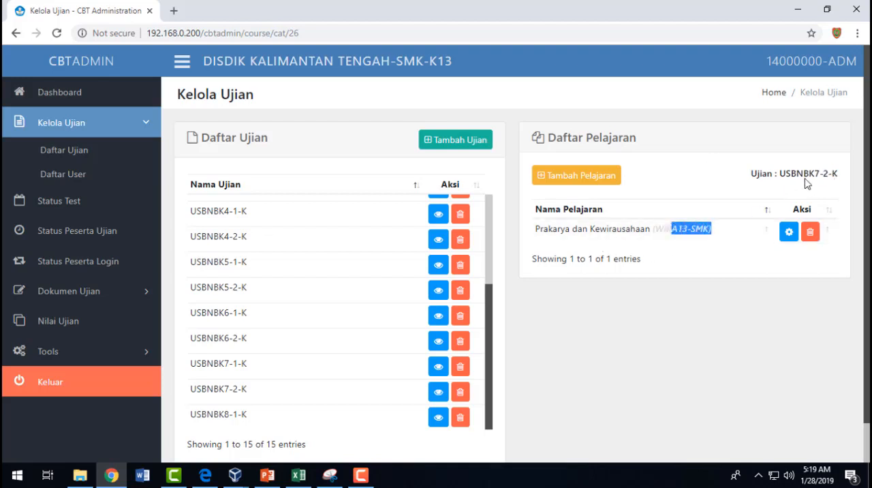
{"action": "left_click_drag", "start_coordinate": [780, 176], "coordinate": [828, 176]}
- Switch to the PDF and find USBNBK7-2-K with COURSE 14, highlighting its Prakarya dan Kewirausahaan (WIRA13-SMK) line
{"action": "key", "text": "alt+Tab"}
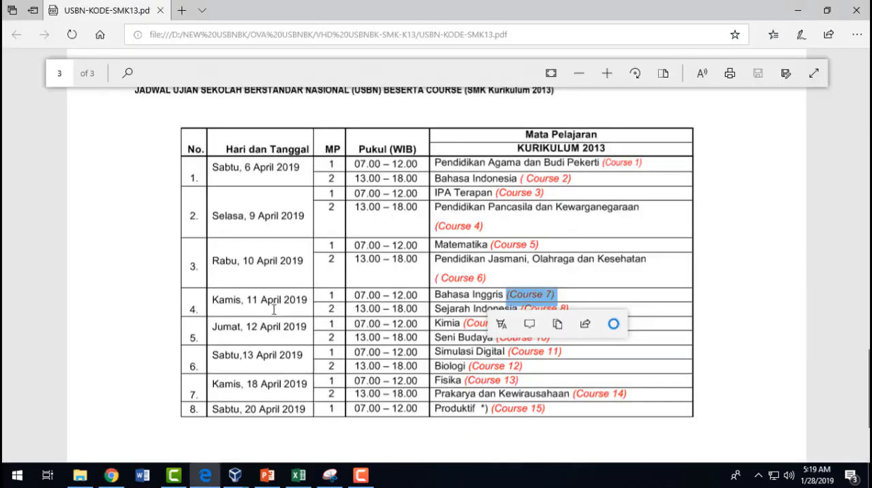
{"action": "scroll", "coordinate": [274, 309], "scroll_direction": "up", "scroll_amount": 8}
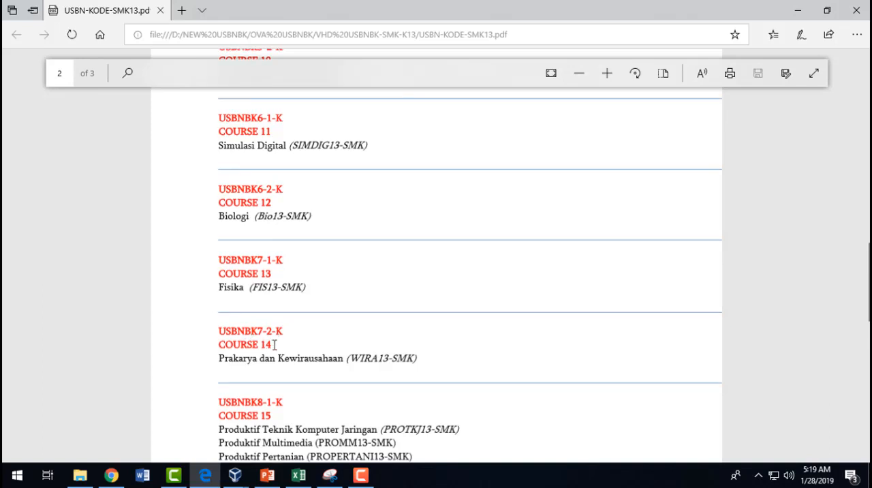
{"action": "left_click_drag", "start_coordinate": [275, 345], "coordinate": [417, 359]}
- Compare the subject code WIRA13-SMK in CBT Administration with the USBNBK7-2-K entry in the PDF
{"action": "key", "text": "alt+Tab"}
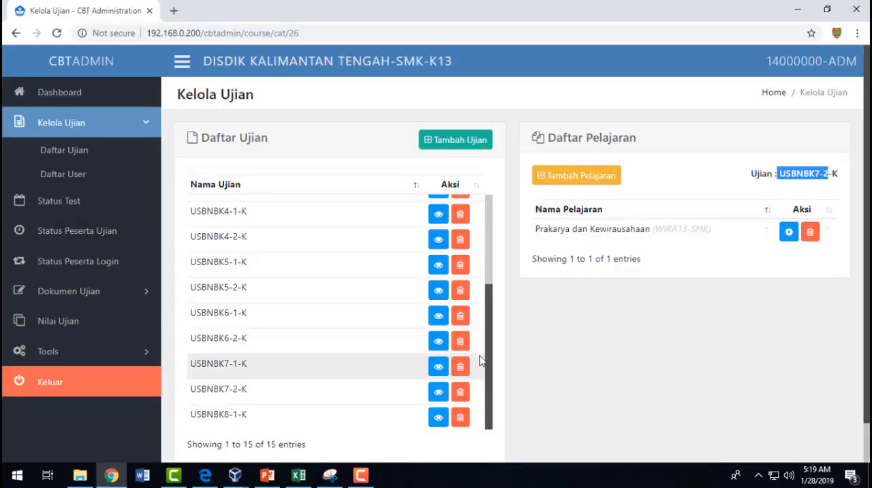
{"action": "left_click", "coordinate": [725, 238]}
{"action": "left_click_drag", "start_coordinate": [714, 230], "coordinate": [657, 230]}
{"action": "key", "text": "alt+Tab"}
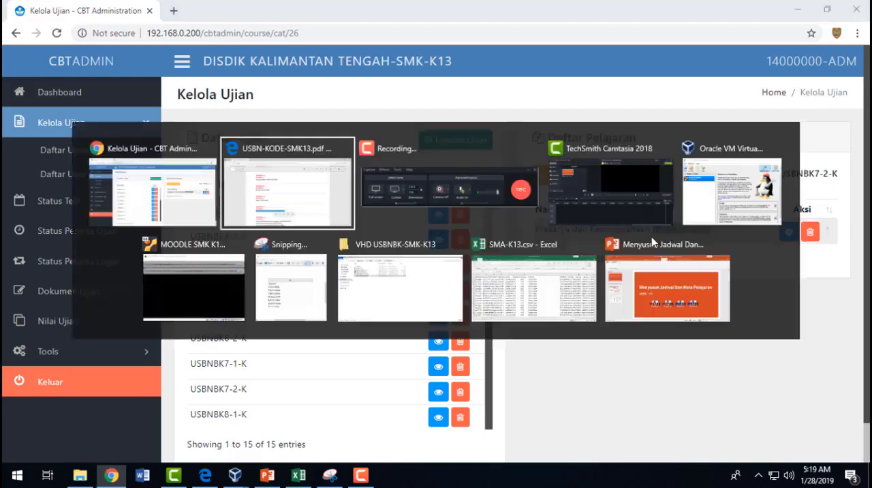
{"action": "scroll", "coordinate": [317, 287], "scroll_direction": "down", "scroll_amount": 3}
{"action": "scroll", "coordinate": [281, 210], "scroll_direction": "up", "scroll_amount": 1}
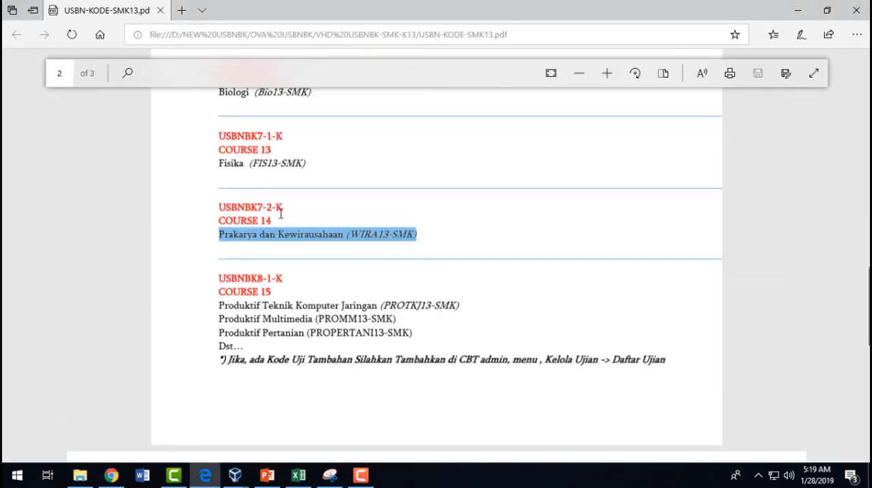
- Consult the exam schedule on page 3 and check Prakarya dan Kewirausahaan (Course 14) for Kamis, 18 April 2019
{"action": "scroll", "coordinate": [282, 227], "scroll_direction": "down", "scroll_amount": 4}
{"action": "scroll", "coordinate": [283, 230], "scroll_direction": "down", "scroll_amount": 2}
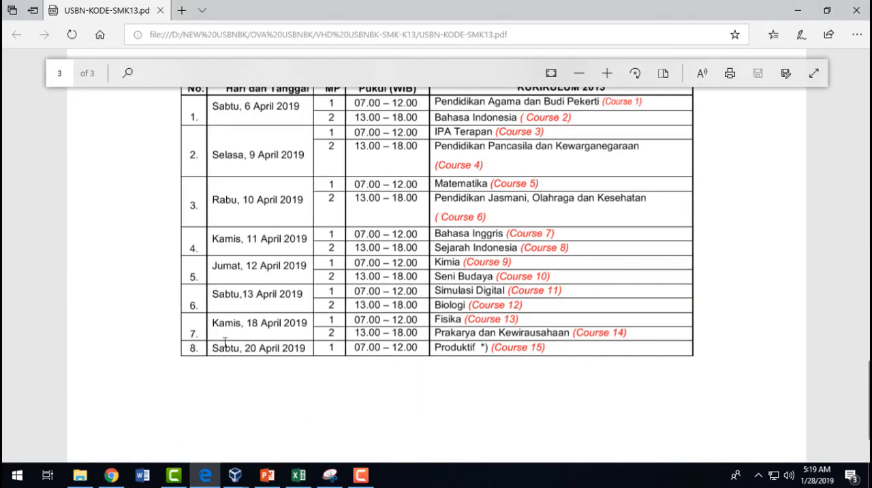
{"action": "left_click_drag", "start_coordinate": [634, 329], "coordinate": [499, 333]}
{"action": "left_click", "coordinate": [193, 333]}
{"action": "left_click_drag", "start_coordinate": [575, 334], "coordinate": [630, 333]}
{"action": "left_click_drag", "start_coordinate": [451, 334], "coordinate": [572, 334]}
- Go back to the USBNBK7-2-K entry on page 2 and highlight the session number 2 and the subject name
{"action": "scroll", "coordinate": [438, 285], "scroll_direction": "up", "scroll_amount": 2}
{"action": "scroll", "coordinate": [439, 285], "scroll_direction": "up", "scroll_amount": 5}
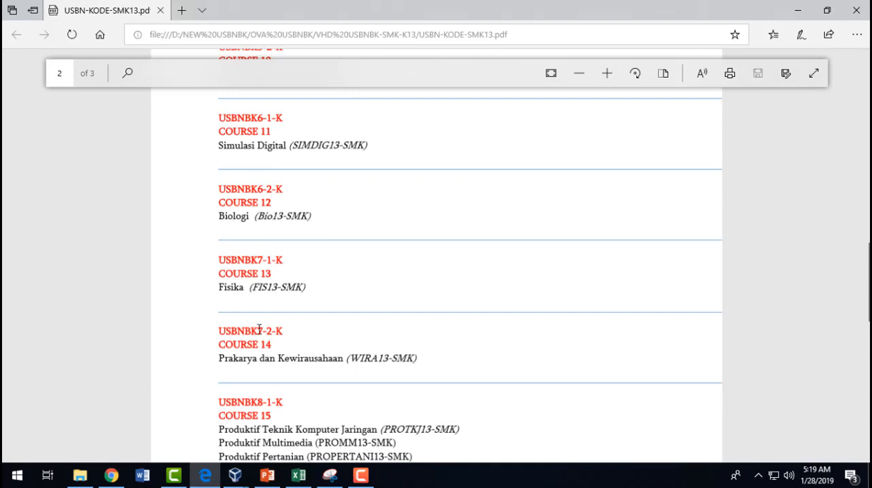
{"action": "left_click_drag", "start_coordinate": [264, 334], "coordinate": [276, 333]}
{"action": "scroll", "coordinate": [308, 313], "scroll_direction": "down", "scroll_amount": 2}
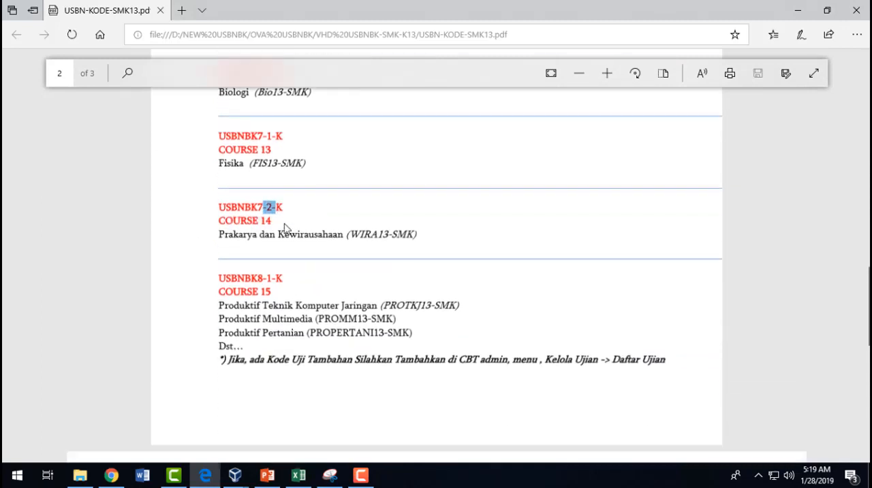
{"action": "left_click", "coordinate": [269, 228]}
{"action": "left_click_drag", "start_coordinate": [299, 231], "coordinate": [328, 235]}
- Review the subject code list in the PDF from USBNBK1-1-K on page 1 through USBNBK7-2-K on page 2
{"action": "scroll", "coordinate": [325, 293], "scroll_direction": "up", "scroll_amount": 2}
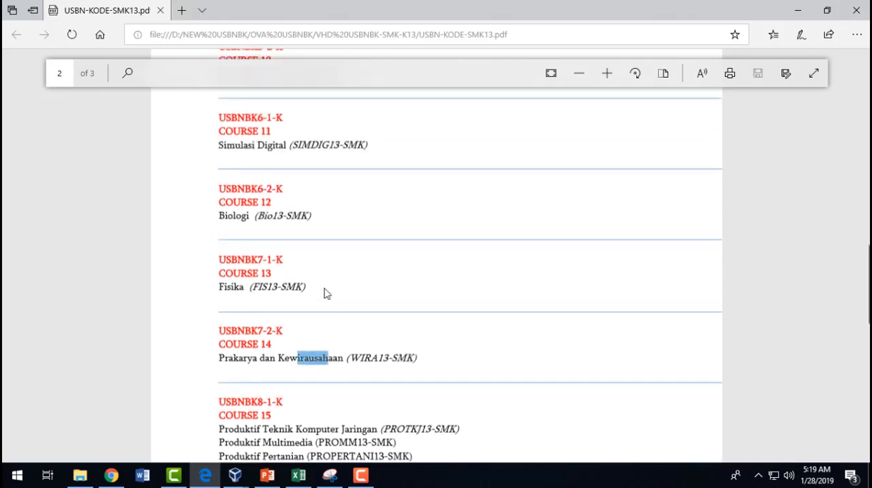
{"action": "scroll", "coordinate": [324, 293], "scroll_direction": "up", "scroll_amount": 10}
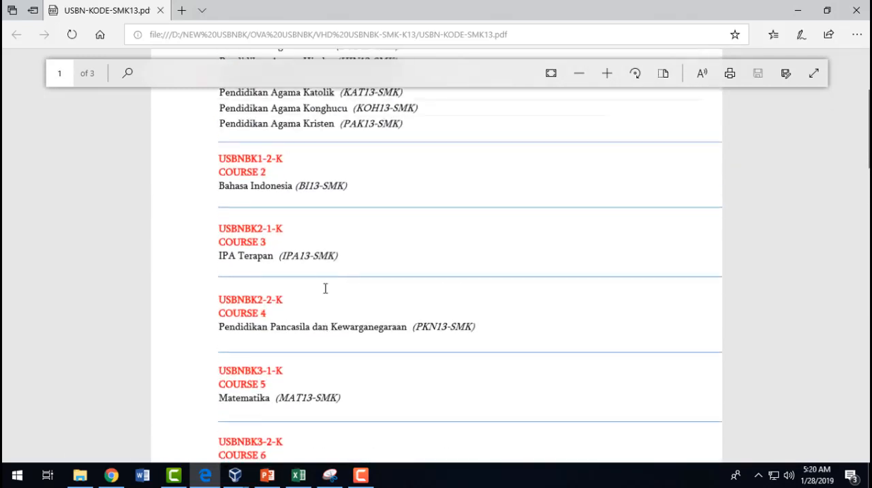
{"action": "scroll", "coordinate": [262, 258], "scroll_direction": "up", "scroll_amount": 3}
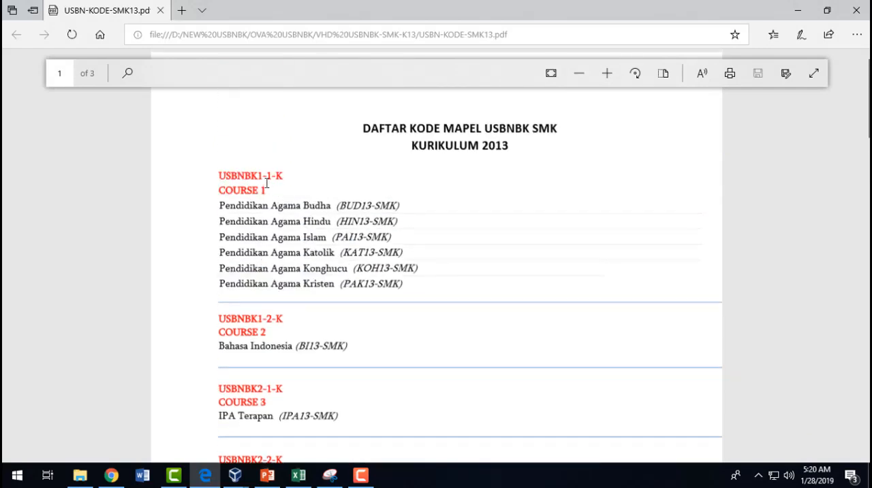
{"action": "scroll", "coordinate": [269, 383], "scroll_direction": "down", "scroll_amount": 14}
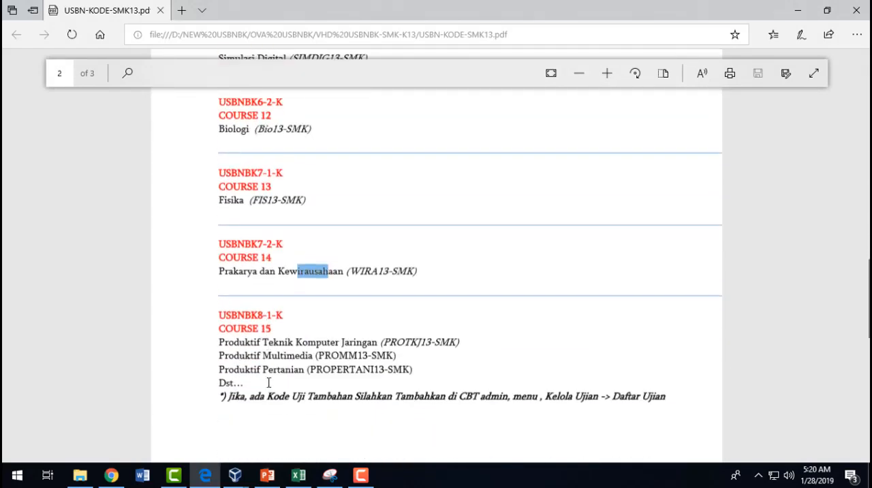
{"action": "left_click", "coordinate": [291, 247]}
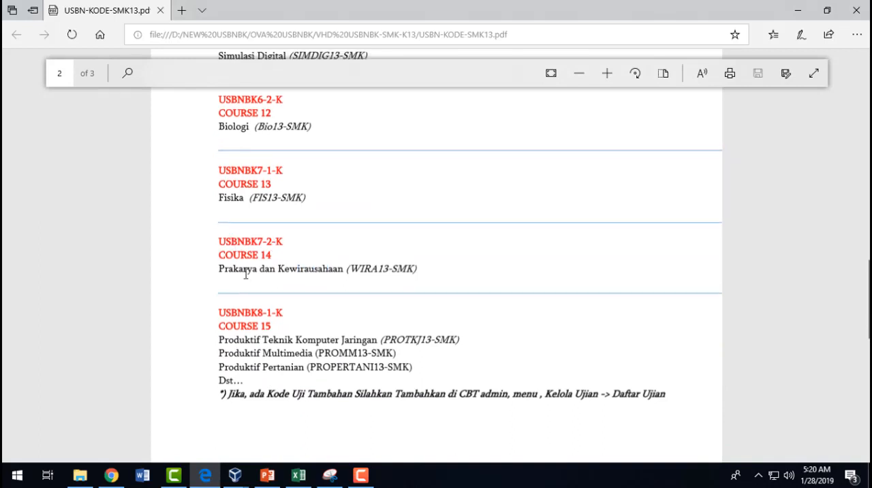
- Highlight the three Produktif subjects and their codes under USBNBK8-1-K, COURSE 15, in the PDF
{"action": "scroll", "coordinate": [266, 325], "scroll_direction": "down", "scroll_amount": 1}
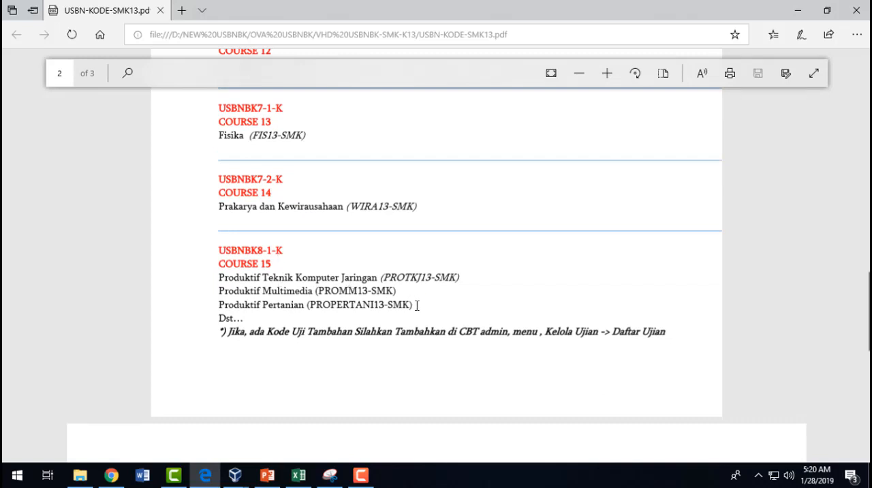
{"action": "left_click_drag", "start_coordinate": [418, 306], "coordinate": [222, 281]}
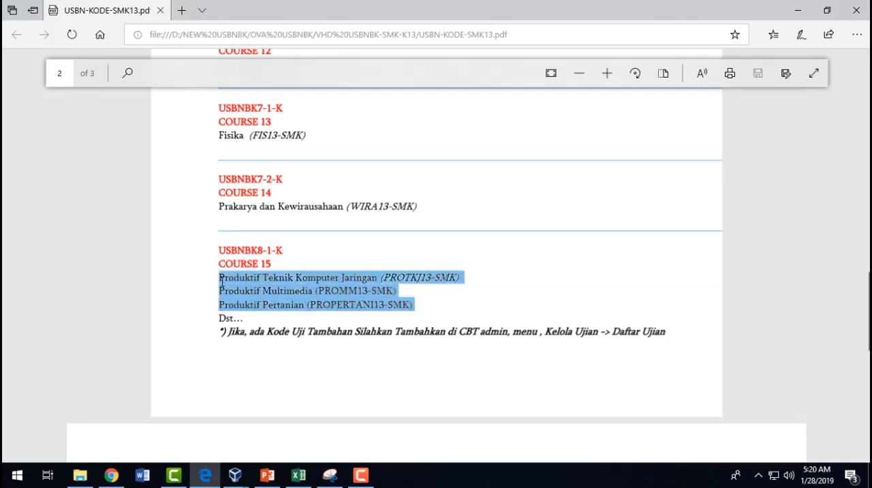
{"action": "left_click", "coordinate": [392, 300]}
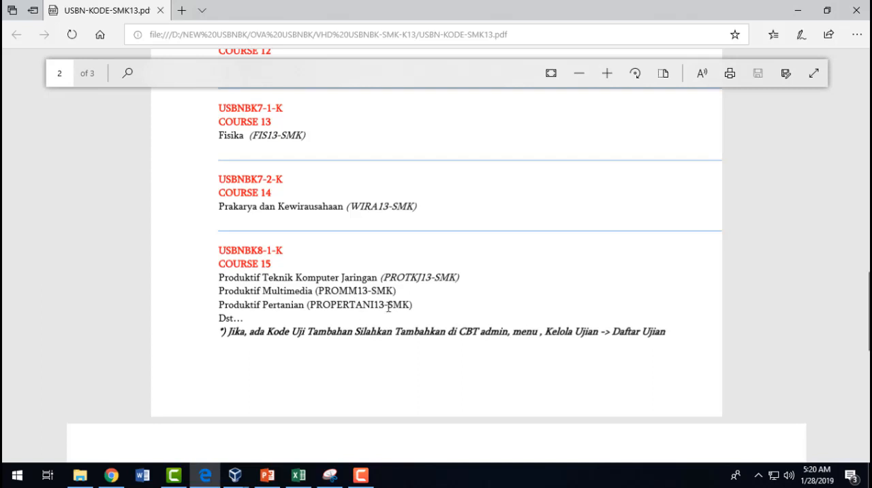
- Read the note below COURSE 15 about adding extra exam codes through Kelola Ujian -> Daftar Ujian in CBT admin
{"action": "scroll", "coordinate": [428, 311], "scroll_direction": "down", "scroll_amount": 1}
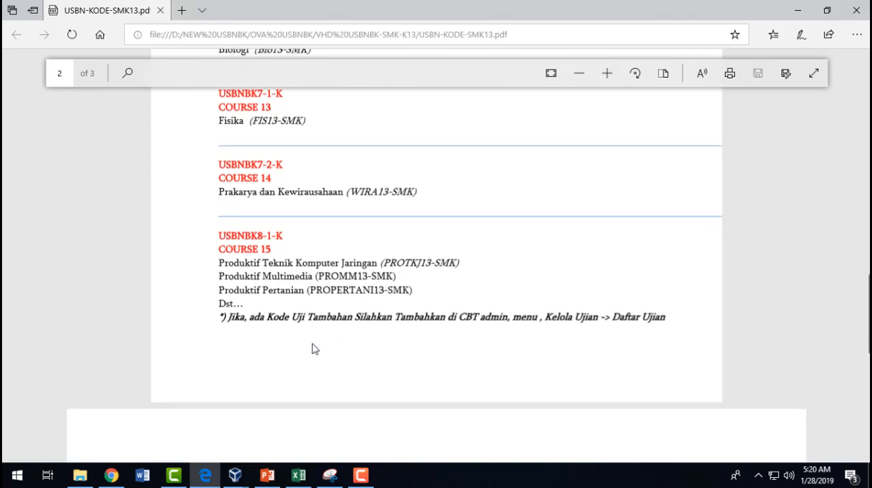
{"action": "left_click_drag", "start_coordinate": [219, 318], "coordinate": [374, 320]}
{"action": "left_click", "coordinate": [537, 338]}
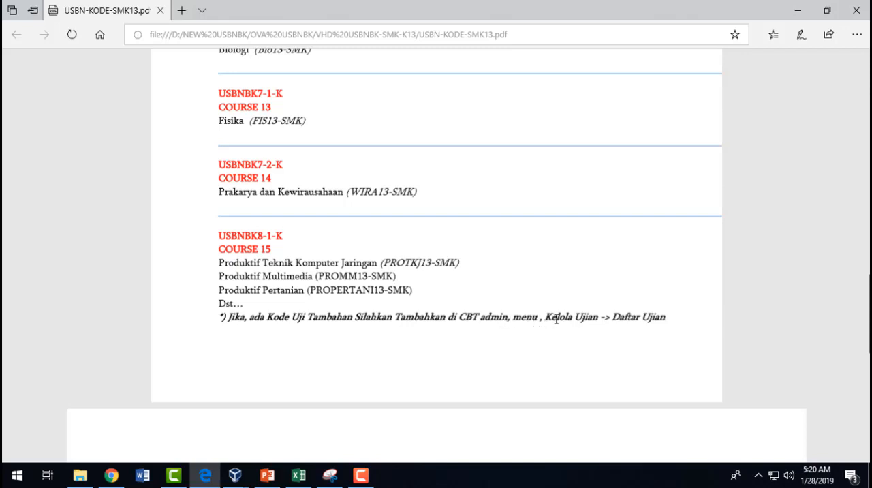
{"action": "left_click_drag", "start_coordinate": [556, 319], "coordinate": [661, 315]}
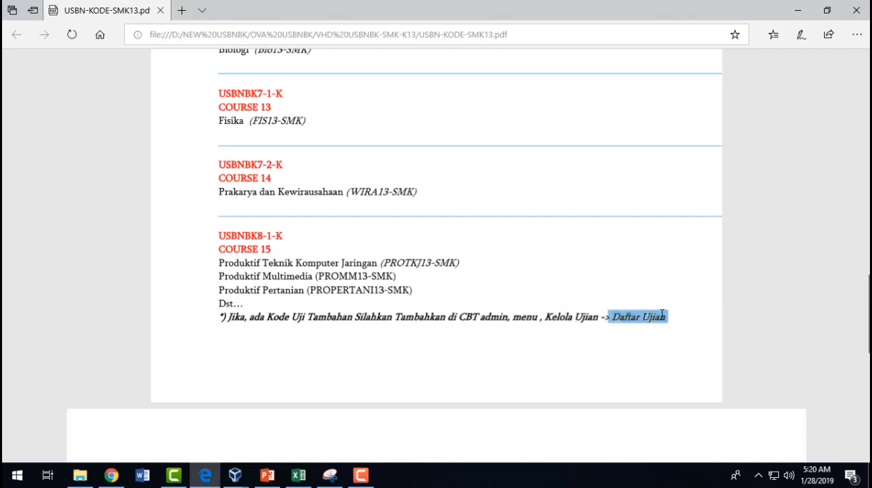
{"action": "left_click", "coordinate": [426, 364]}
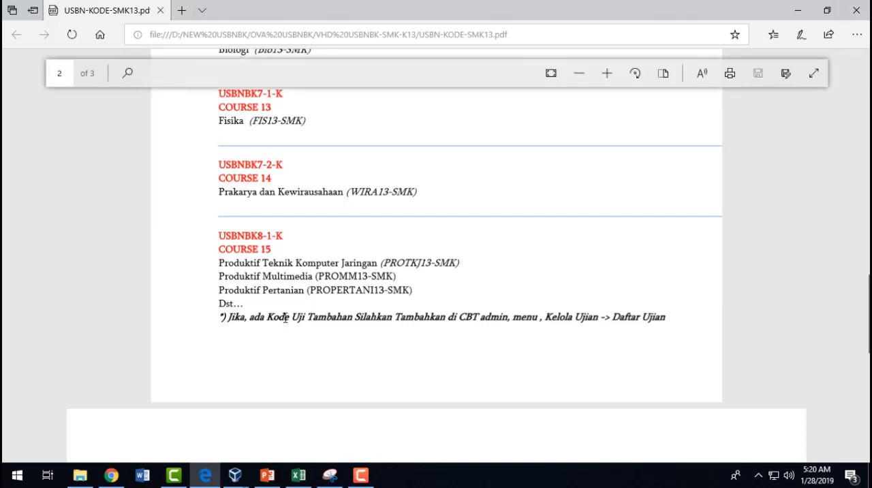
{"action": "left_click_drag", "start_coordinate": [285, 318], "coordinate": [399, 318]}
{"action": "left_click", "coordinate": [584, 318]}
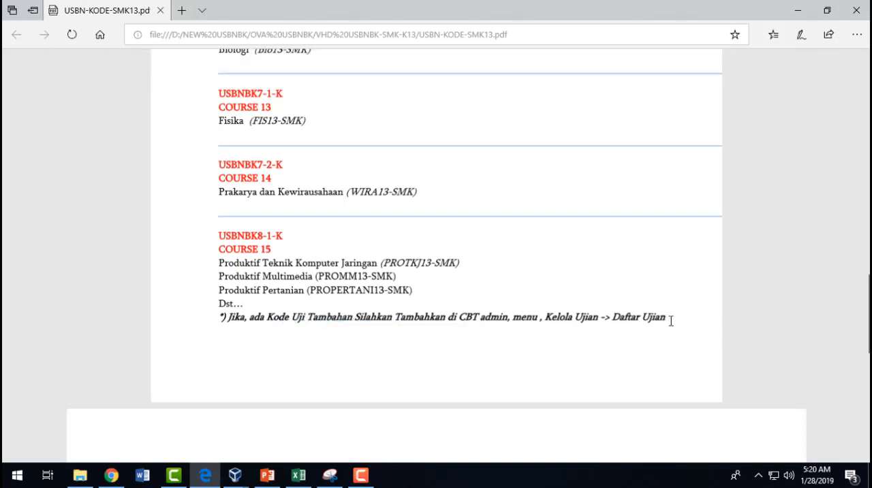
{"action": "left_click_drag", "start_coordinate": [671, 320], "coordinate": [242, 323]}
{"action": "left_click", "coordinate": [374, 352]}
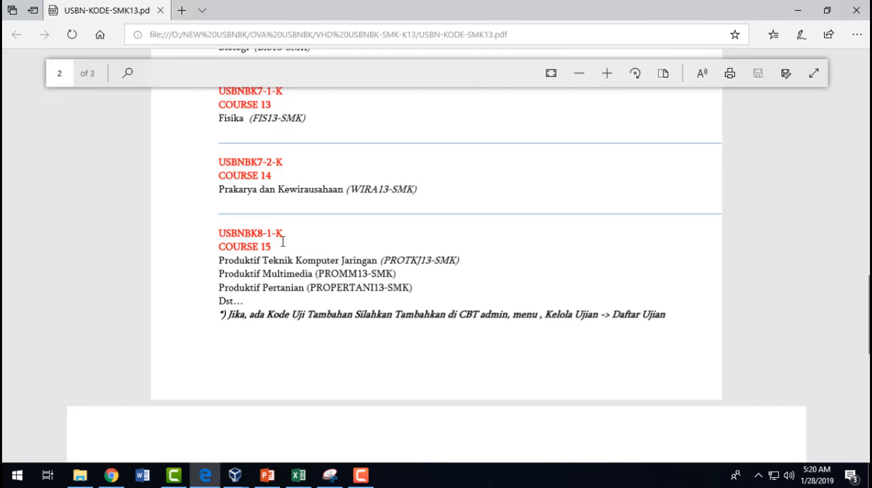
- Switch to CBT Administration and view the subjects registered under the exam USBNBK8-1-K
{"action": "key", "text": "alt+Tab"}
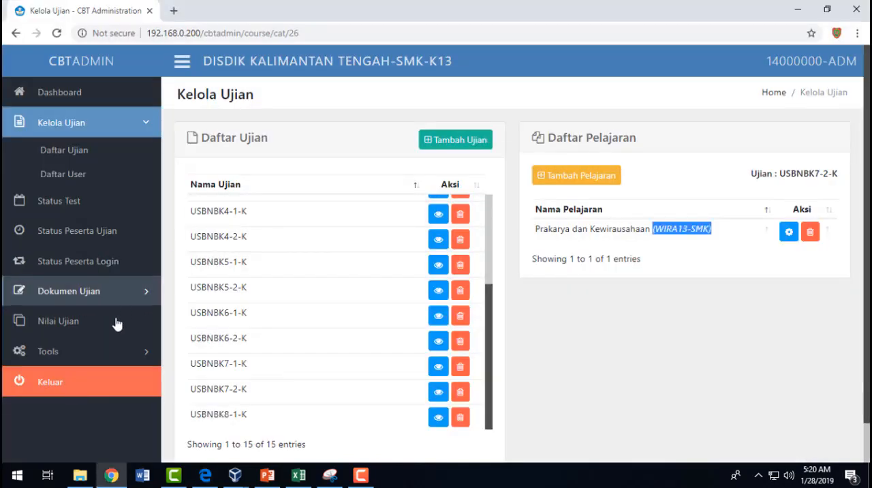
{"action": "scroll", "coordinate": [315, 341], "scroll_direction": "down", "scroll_amount": 1}
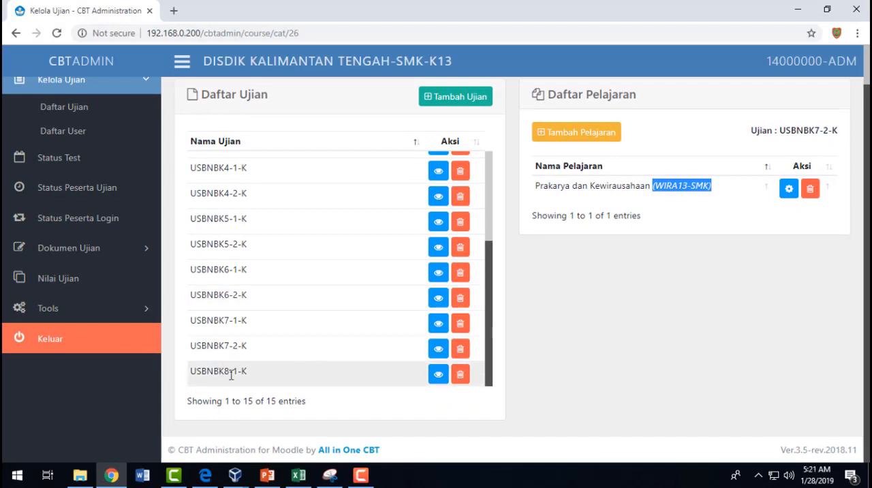
{"action": "left_click", "coordinate": [438, 377]}
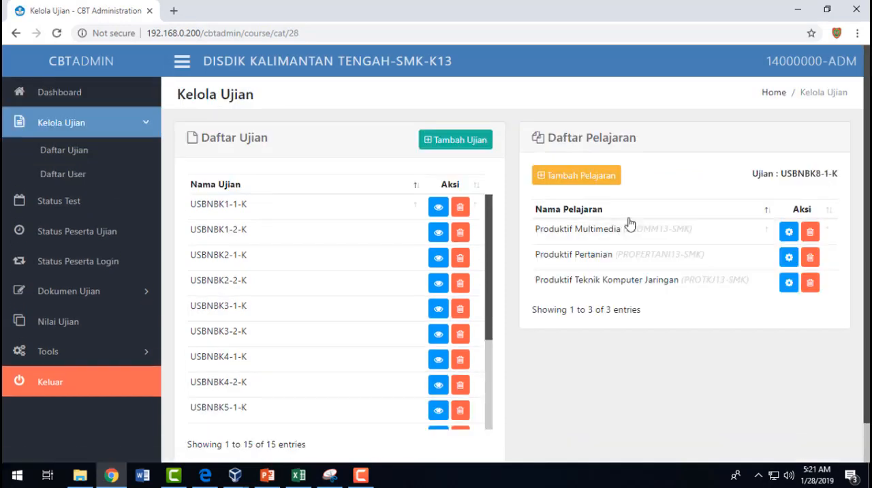
{"action": "key", "text": "alt+Tab"}
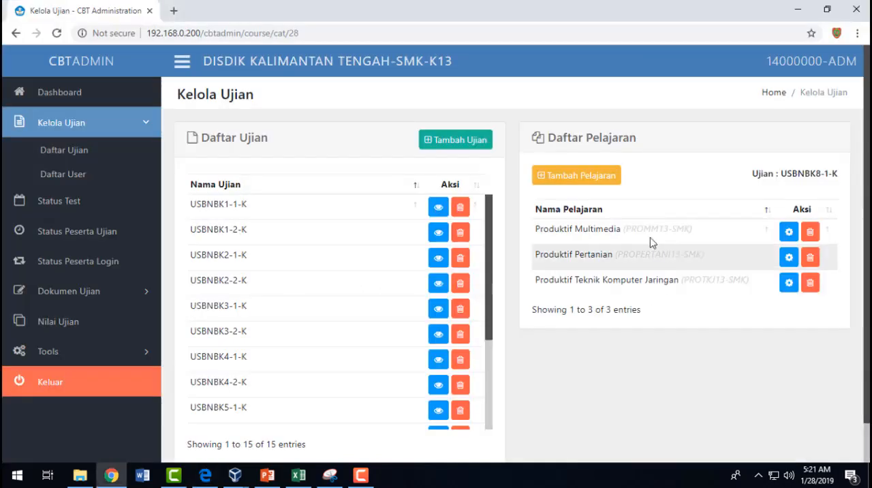
- Reload the exam list under Kelola Ujian and display the subject list of USBNBK8-1-K
{"action": "left_click", "coordinate": [80, 125]}
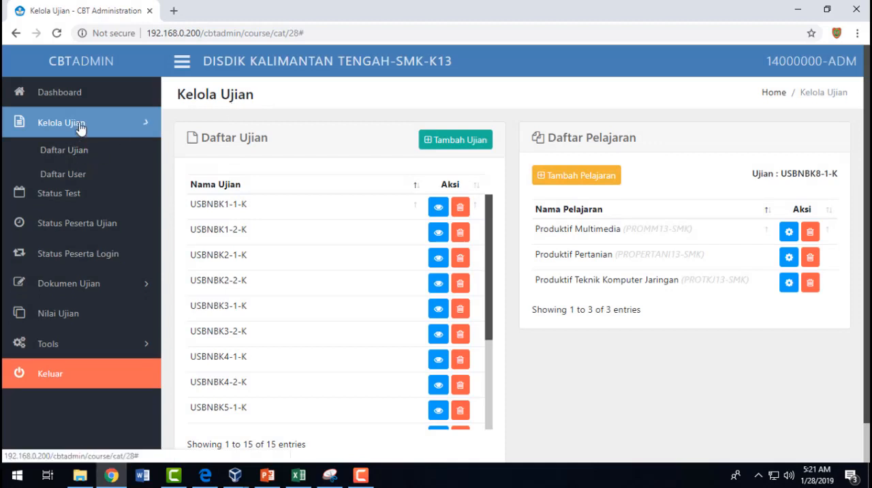
{"action": "left_click", "coordinate": [80, 124]}
{"action": "left_click", "coordinate": [72, 151]}
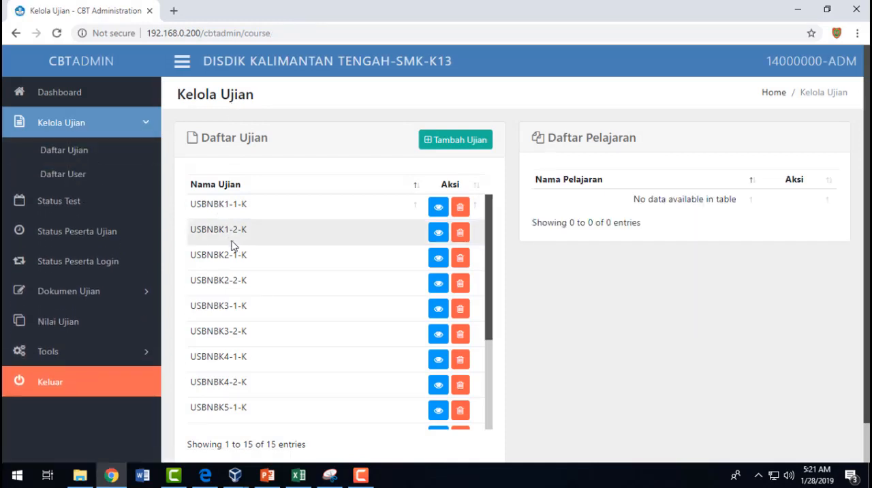
{"action": "scroll", "coordinate": [304, 364], "scroll_direction": "down", "scroll_amount": 4}
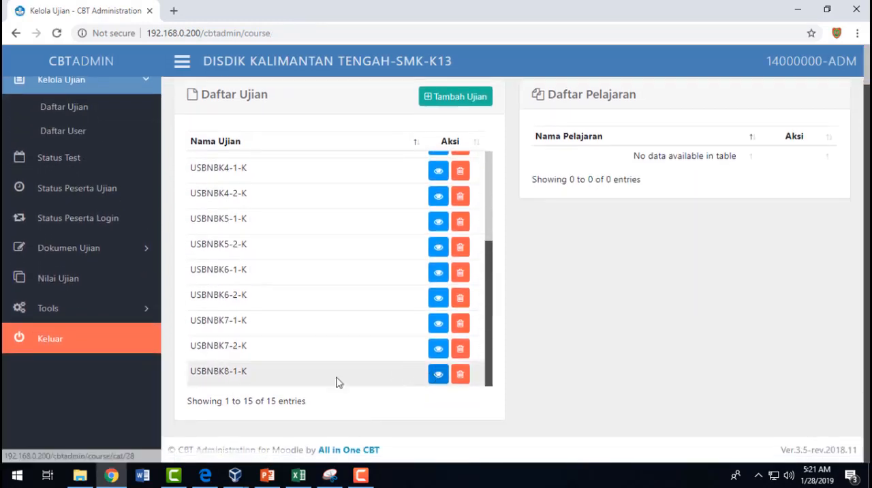
{"action": "left_click_drag", "start_coordinate": [257, 374], "coordinate": [190, 377]}
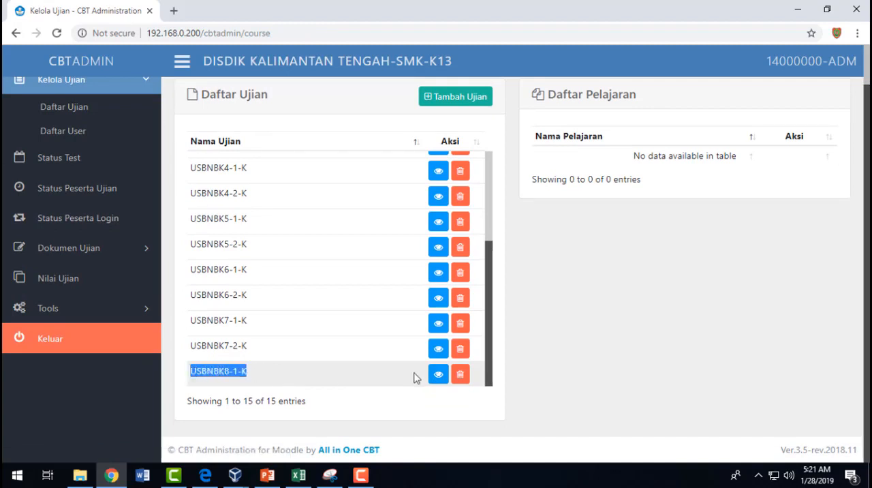
{"action": "left_click", "coordinate": [437, 376]}
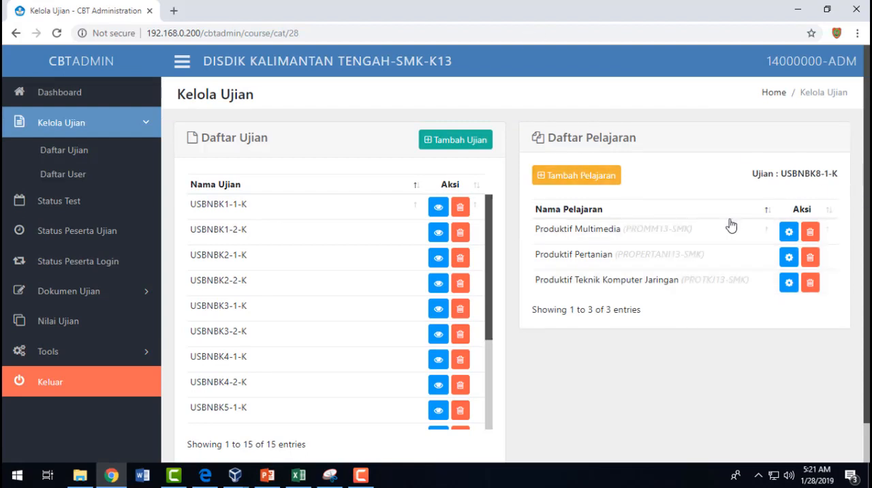
{"action": "scroll", "coordinate": [501, 389], "scroll_direction": "down", "scroll_amount": 1}
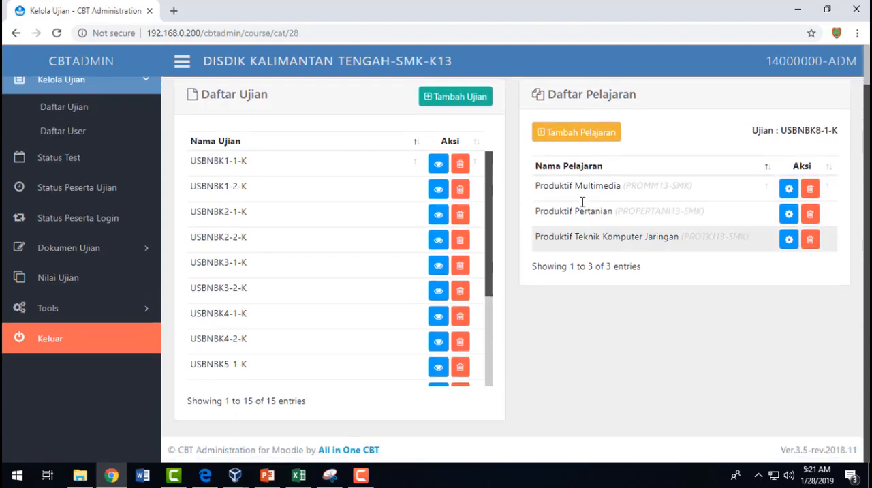
{"action": "left_click", "coordinate": [597, 132]}
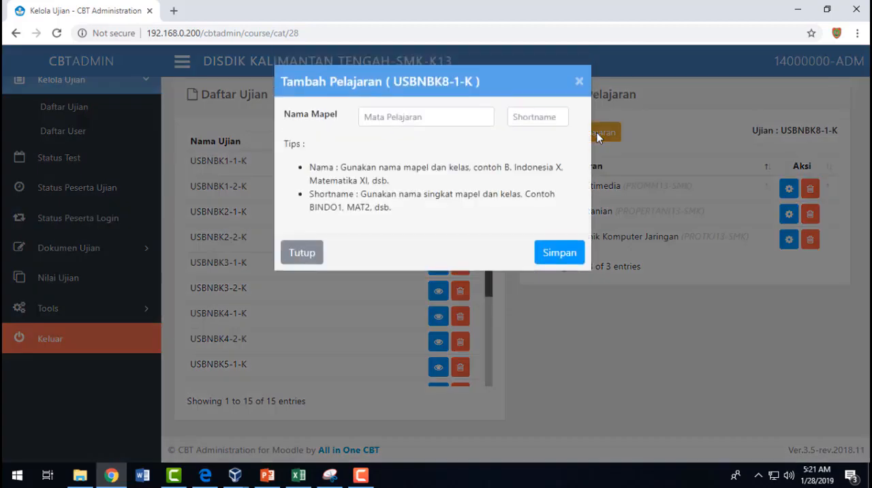
{"action": "left_click", "coordinate": [464, 121]}
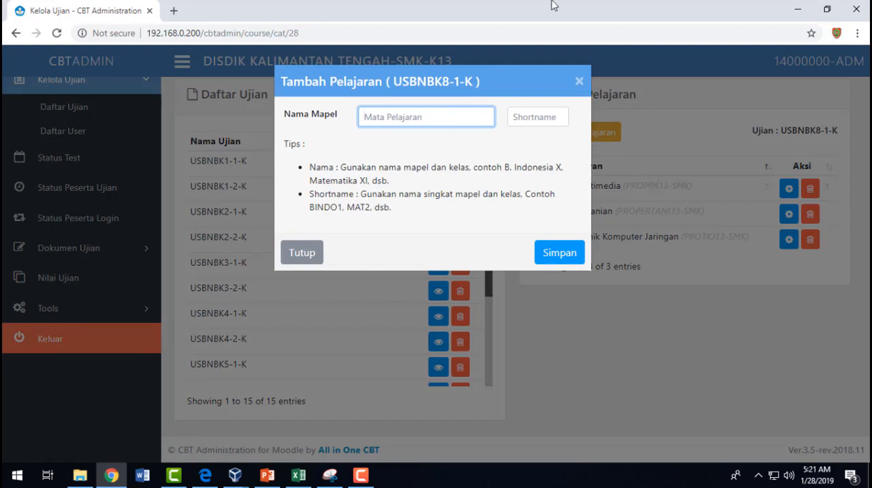
{"action": "left_click", "coordinate": [526, 73]}
{"action": "left_click", "coordinate": [580, 82]}
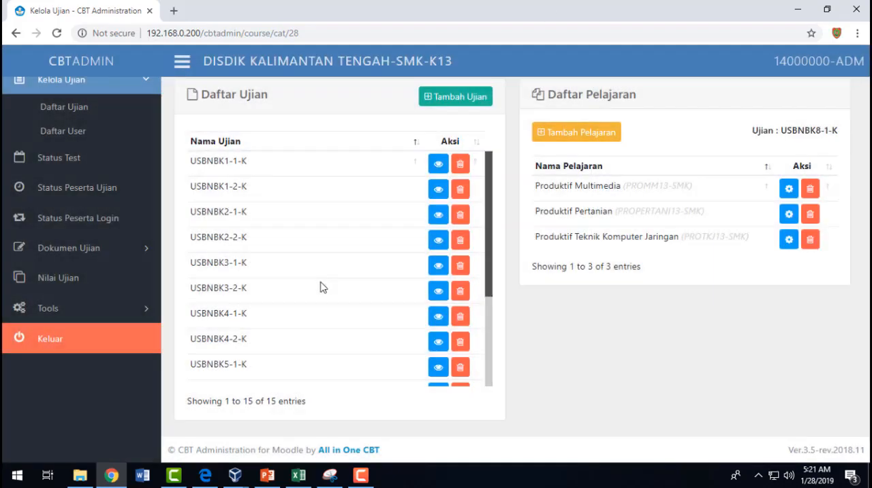
{"action": "left_click", "coordinate": [794, 195]}
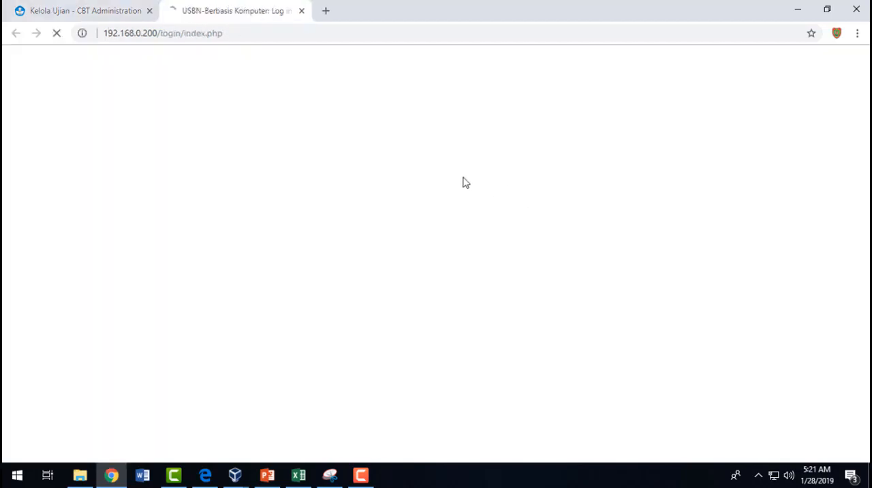
{"action": "left_click", "coordinate": [97, 9]}
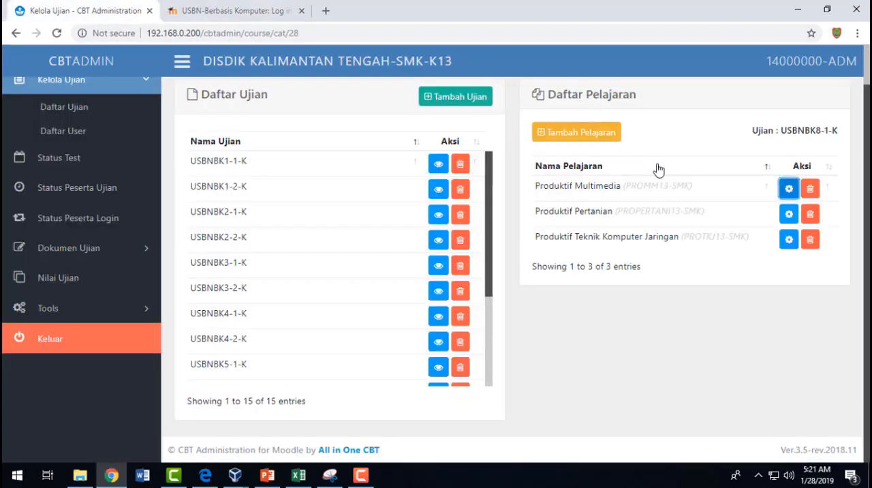
{"action": "left_click", "coordinate": [600, 139]}
{"action": "left_click", "coordinate": [581, 83]}
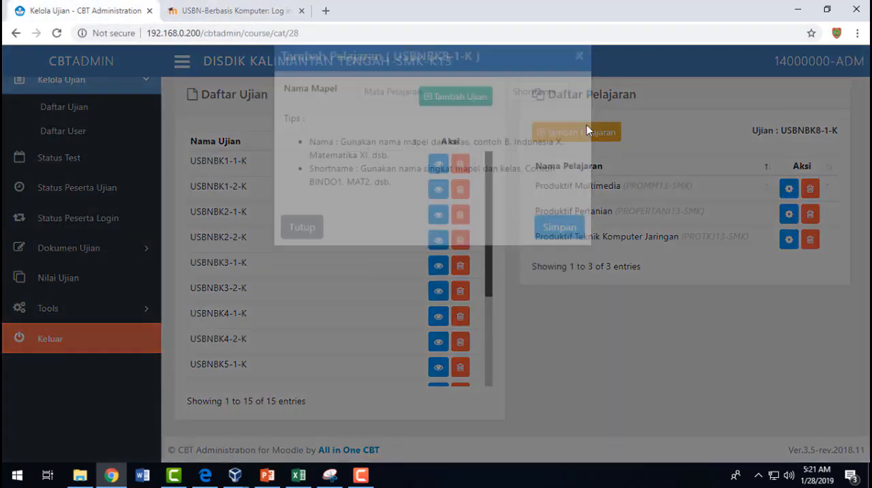
- Start adding a subject to USBNBK8-1-K and name it Produktif Tata Boga
{"action": "left_click", "coordinate": [584, 136]}
{"action": "left_click", "coordinate": [386, 112]}
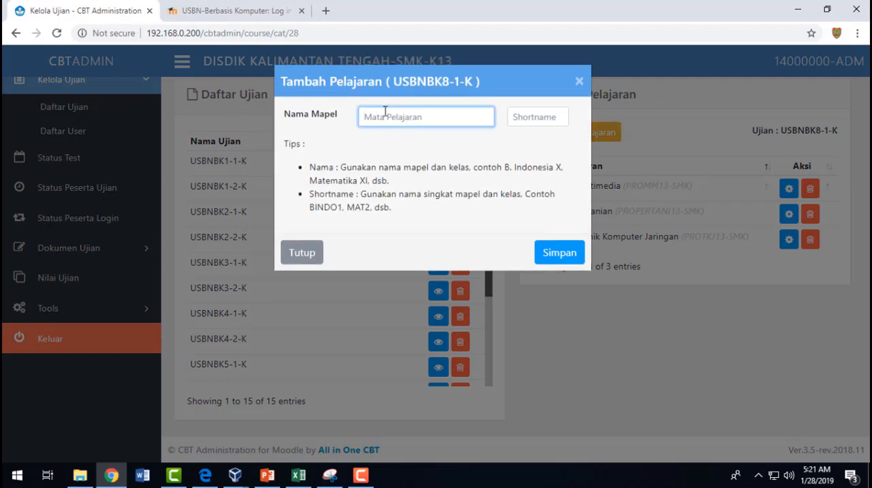
{"action": "type", "text": "pRODU"}
{"action": "key", "text": "BackSpace"}
{"action": "key", "text": "BackSpace"}
{"action": "key", "text": "BackSpace"}
{"action": "type", "text": "pr"}
{"action": "key", "text": "BackSpace"}
{"action": "key", "text": "BackSpace"}
{"action": "type", "text": "Pr"}
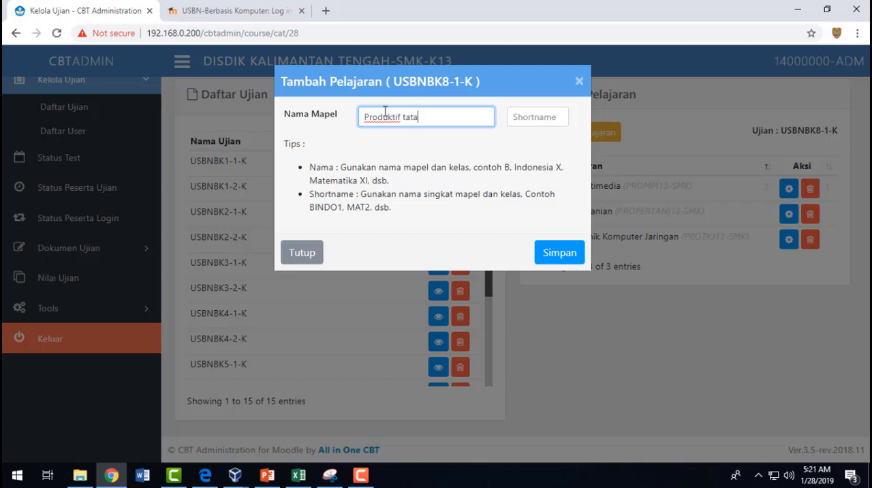
{"action": "type", "text": "oduktif Tata Boga"}
{"action": "left_click_drag", "start_coordinate": [454, 116], "coordinate": [353, 115]}
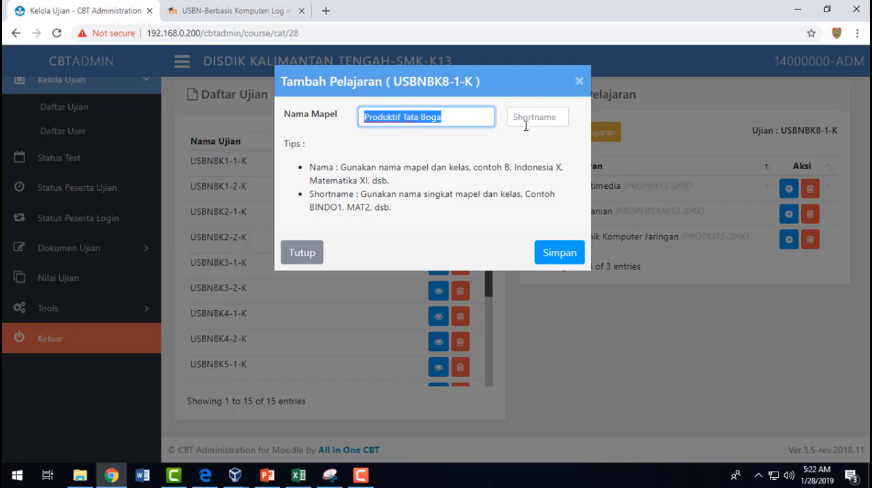
- Check the format of the Produktif subject codes under COURSE 15 in the PDF for the new subject's shortname
{"action": "left_click", "coordinate": [551, 118]}
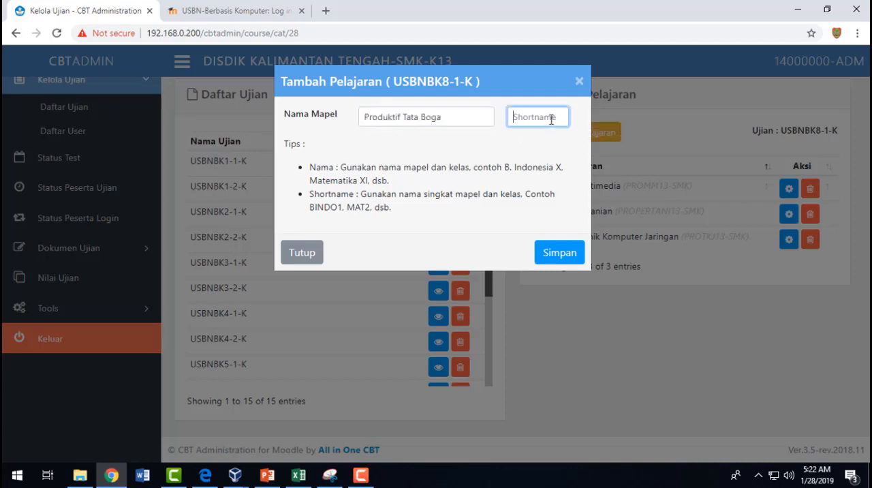
{"action": "left_click", "coordinate": [208, 478]}
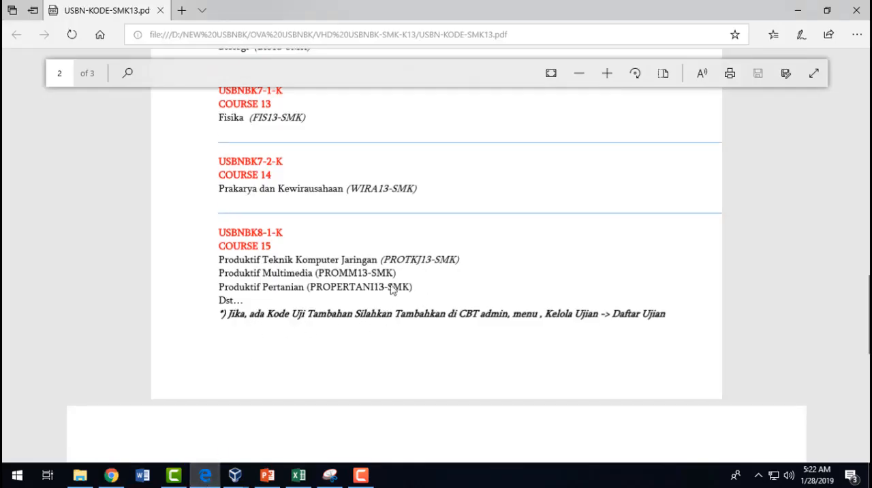
{"action": "scroll", "coordinate": [368, 280], "scroll_direction": "down", "scroll_amount": 1}
{"action": "scroll", "coordinate": [353, 253], "scroll_direction": "up", "scroll_amount": 2}
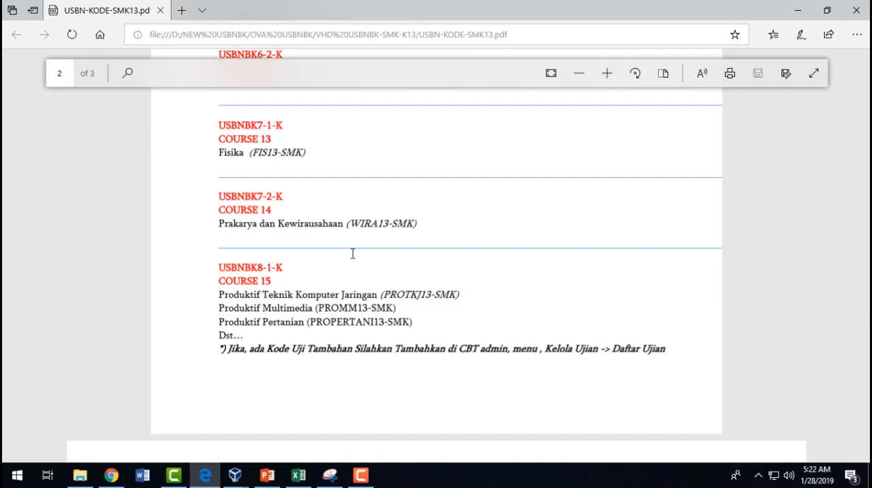
{"action": "key", "text": "alt+Tab"}
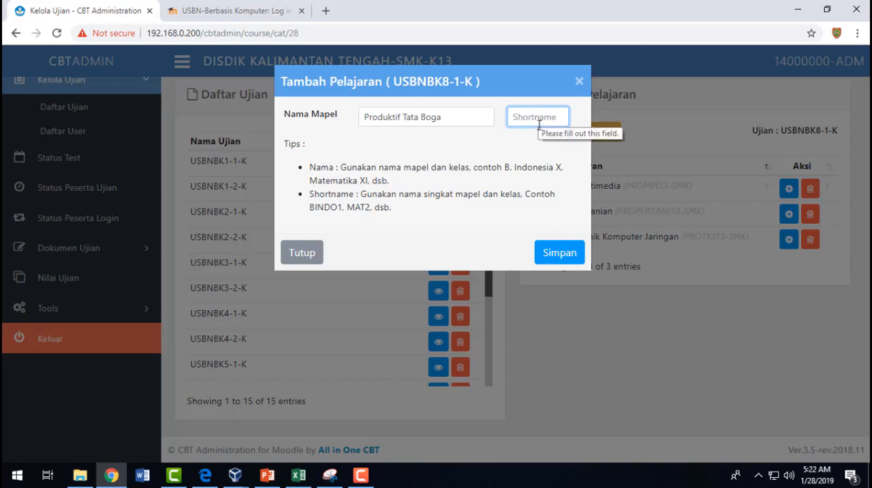
- Set the new subject's shortname to PROTBOGA13-SMK
{"action": "type", "text": "PROT"}
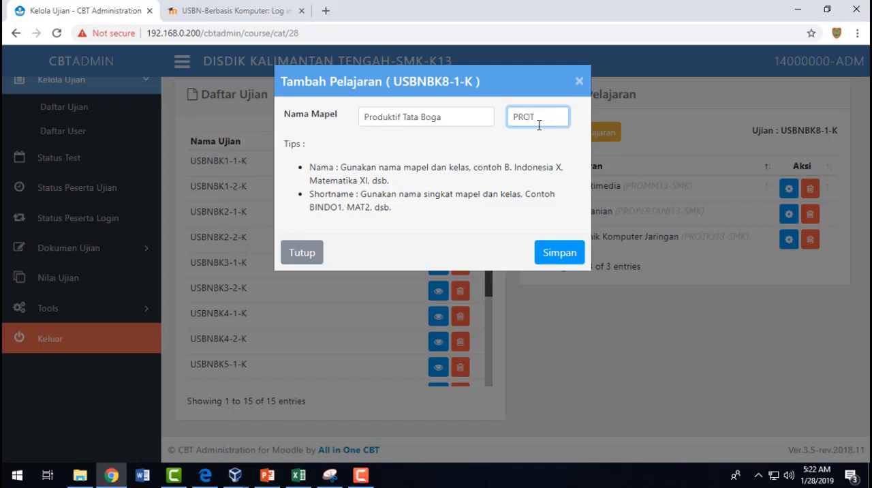
{"action": "type", "text": "BOGA"}
{"action": "type", "text": "13-"}
{"action": "type", "text": "SMK"}
{"action": "left_click_drag", "start_coordinate": [563, 116], "coordinate": [353, 309]}
- Compare the shortname with the codes in the PDF and highlight its parts in the new subject form
{"action": "left_click", "coordinate": [205, 475]}
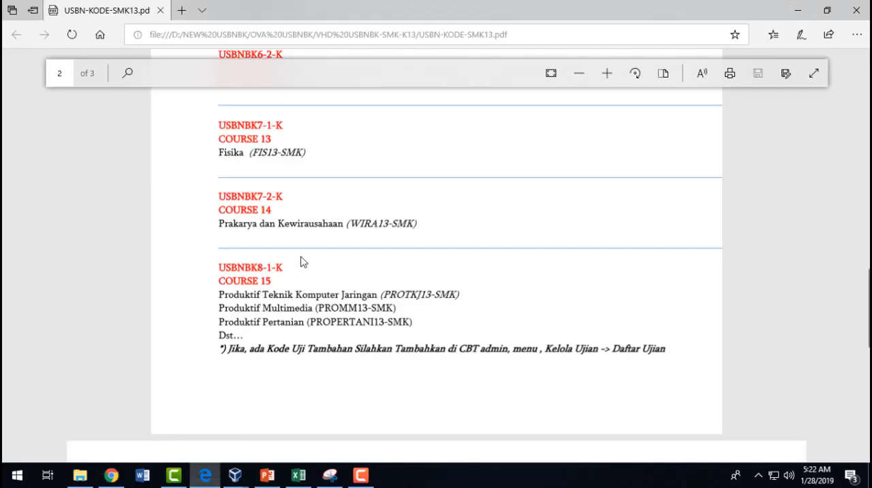
{"action": "key", "text": "alt+Tab"}
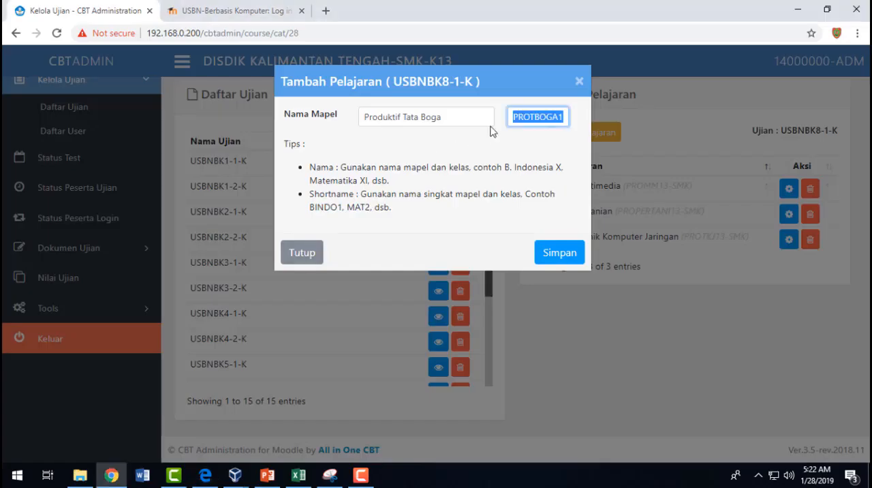
{"action": "left_click", "coordinate": [542, 118]}
{"action": "left_click_drag", "start_coordinate": [529, 117], "coordinate": [502, 124]}
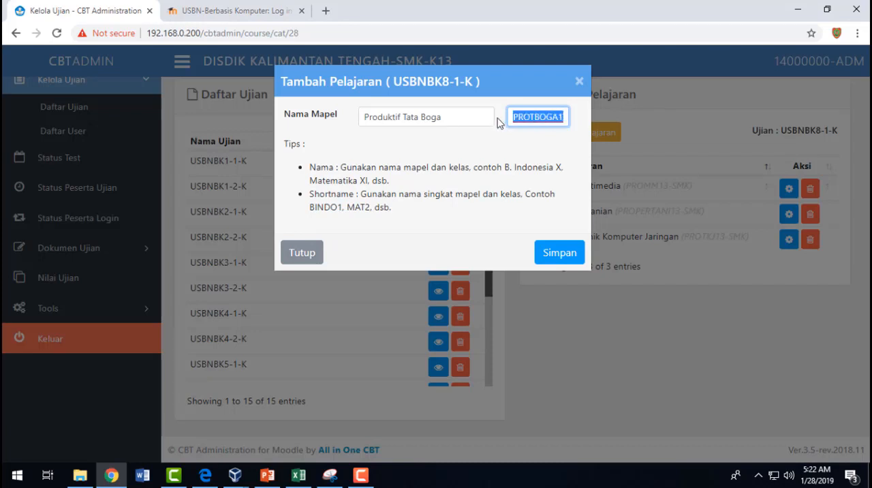
{"action": "left_click", "coordinate": [541, 117]}
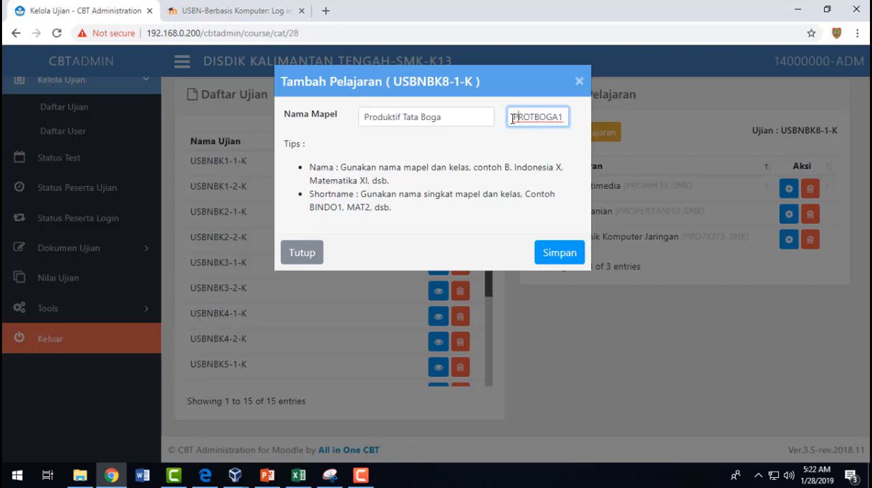
{"action": "left_click_drag", "start_coordinate": [529, 118], "coordinate": [568, 118]}
{"action": "left_click", "coordinate": [558, 117]}
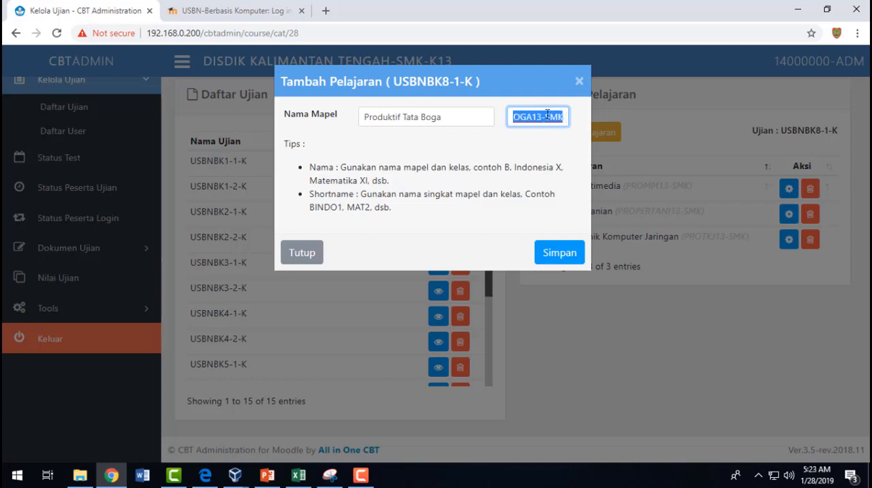
{"action": "left_click", "coordinate": [561, 117]}
{"action": "mouse_move", "coordinate": [553, 116]}
{"action": "left_mouse_down"}
{"action": "mouse_move", "coordinate": [510, 112]}
{"action": "mouse_move", "coordinate": [555, 115]}
{"action": "mouse_move", "coordinate": [561, 130]}
{"action": "left_mouse_up"}
{"action": "left_click", "coordinate": [516, 117]}
{"action": "left_click", "coordinate": [555, 140]}
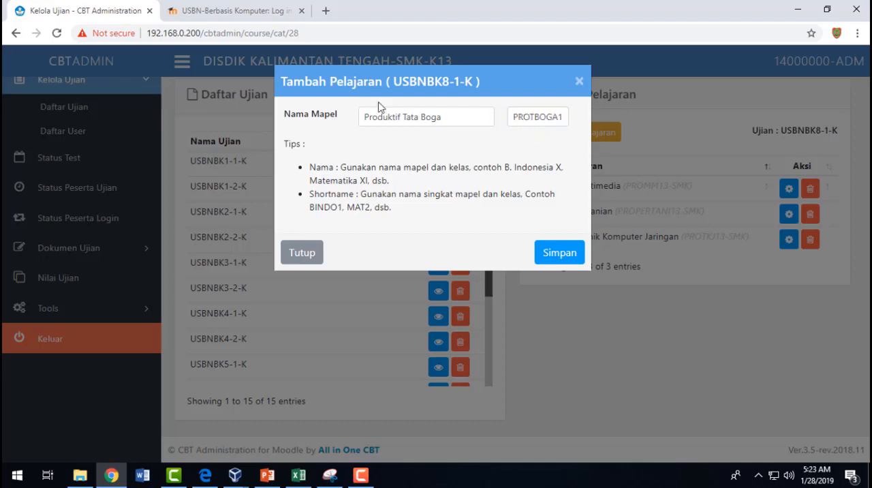
{"action": "left_click_drag", "start_coordinate": [513, 116], "coordinate": [573, 123]}
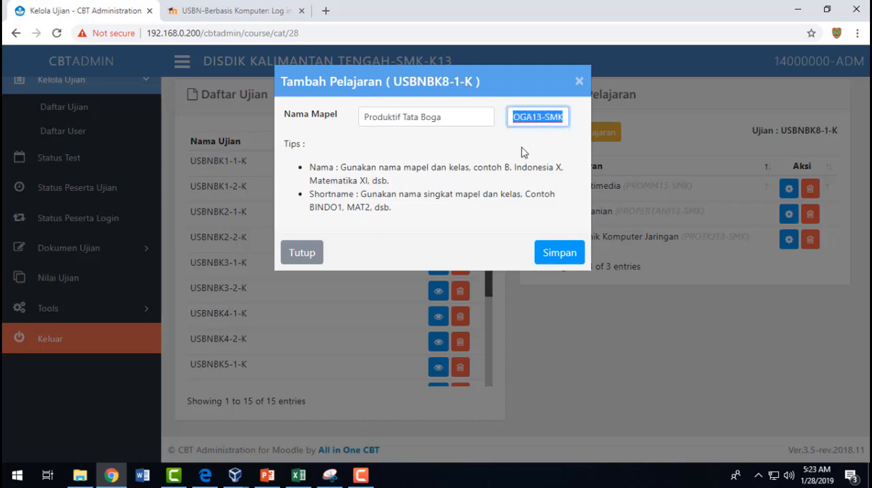
{"action": "left_click", "coordinate": [550, 120]}
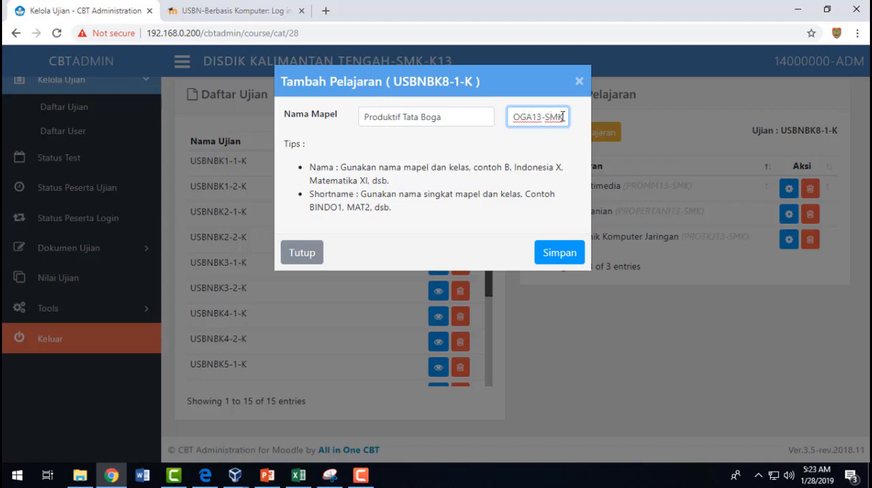
- Switch to SMA-K13.csv in Excel and examine the course columns through the first subject code under course14
{"action": "left_click", "coordinate": [299, 476]}
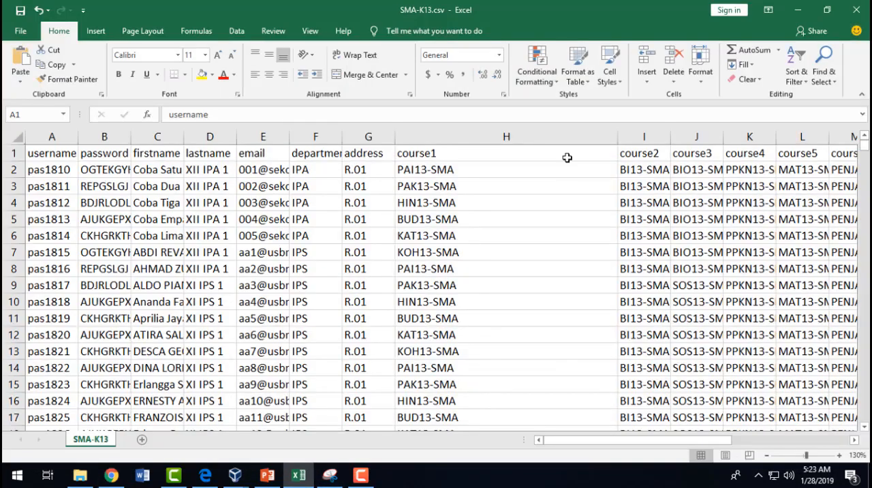
{"action": "left_click_drag", "start_coordinate": [641, 157], "coordinate": [749, 155]}
{"action": "left_click", "coordinate": [683, 173]}
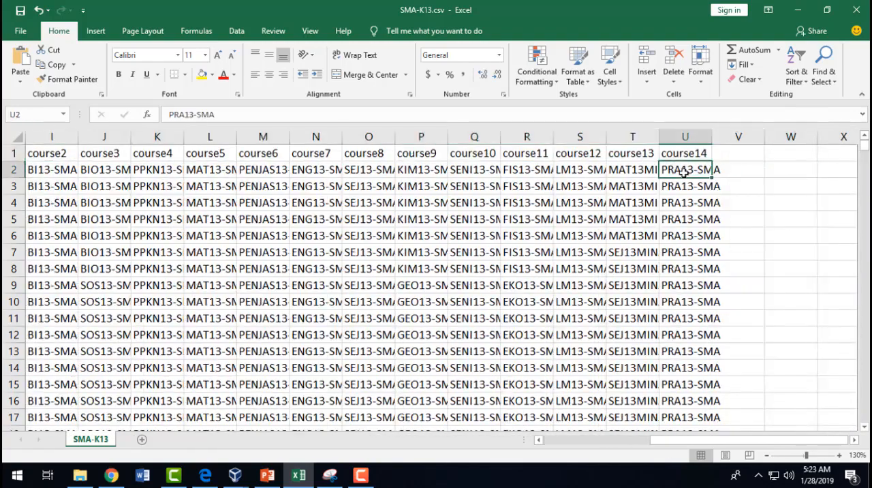
{"action": "key", "text": "alt+Tab"}
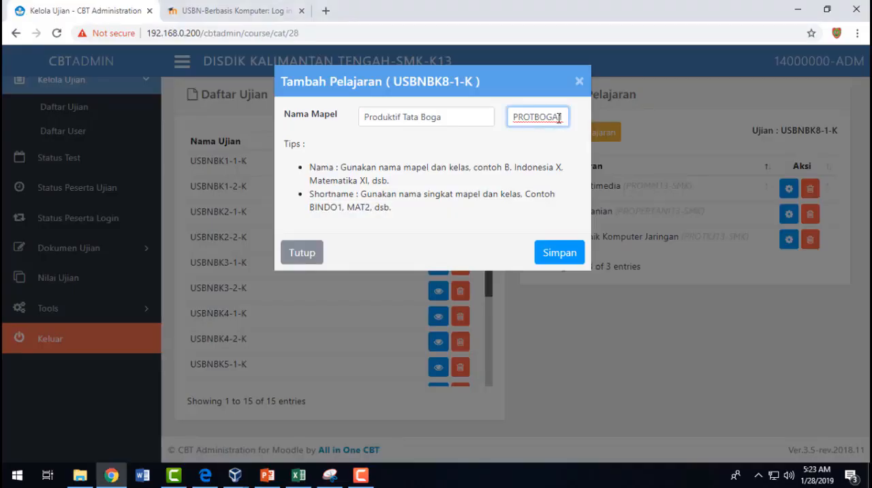
- Highlight the full shortname of Produktif Tata Boga in the new subject form
{"action": "left_click_drag", "start_coordinate": [565, 114], "coordinate": [515, 116]}
{"action": "left_click", "coordinate": [541, 116]}
{"action": "key", "text": "alt+Tab"}
{"action": "key", "text": "alt+Tab"}
{"action": "left_click_drag", "start_coordinate": [514, 115], "coordinate": [590, 116]}
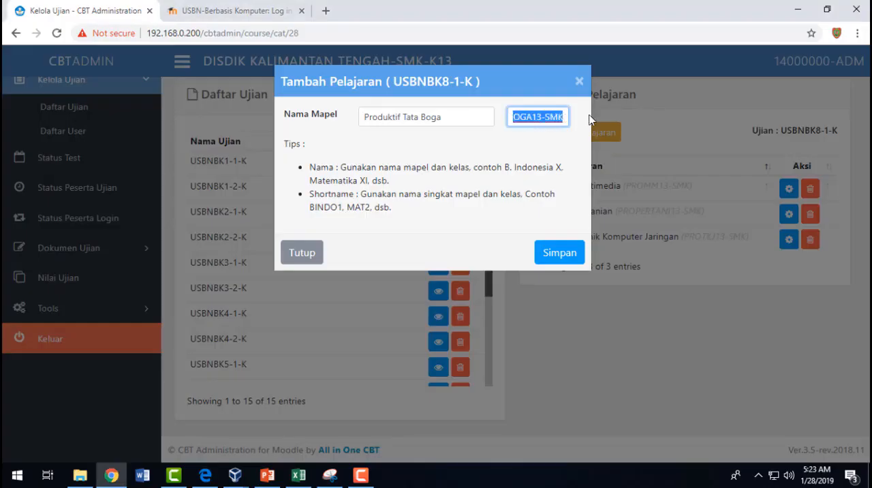
- Copy the new subject's shortname and replace the first code under course14 in Excel's SMA-K13.csv with PROTBOGA13-SMK
{"action": "right_click", "coordinate": [542, 116]}
{"action": "left_click", "coordinate": [579, 164]}
{"action": "key", "text": "alt+Tab"}
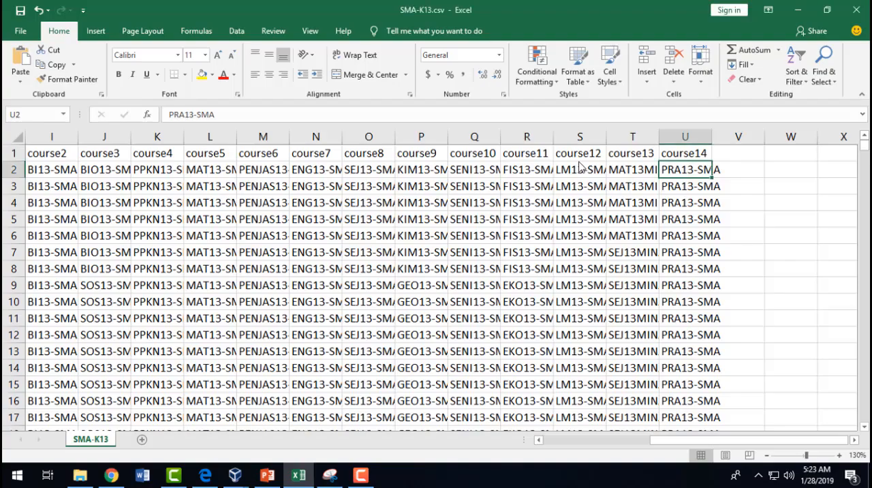
{"action": "double_click", "coordinate": [691, 170]}
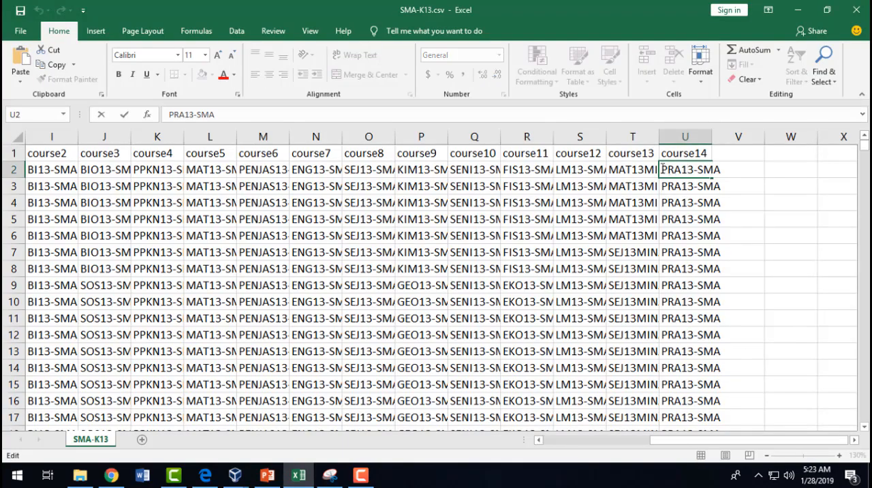
{"action": "left_click_drag", "start_coordinate": [662, 169], "coordinate": [738, 168]}
{"action": "key", "text": "ctrl+v"}
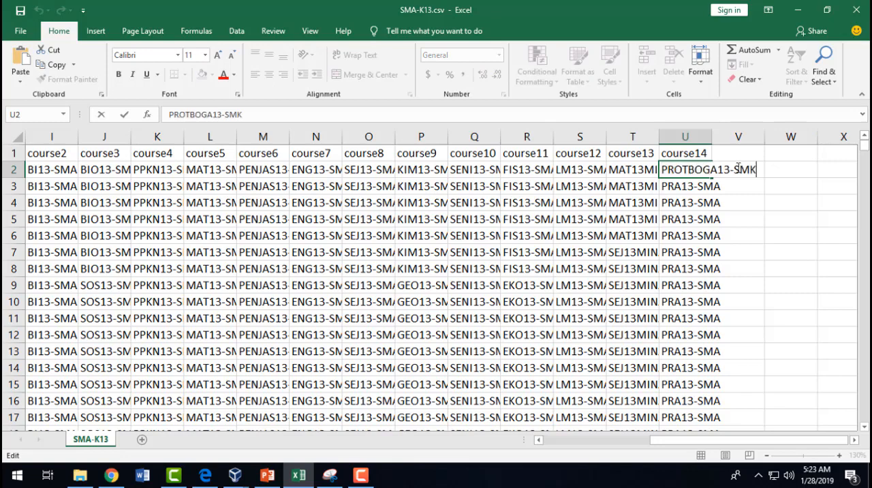
{"action": "key", "text": "Return"}
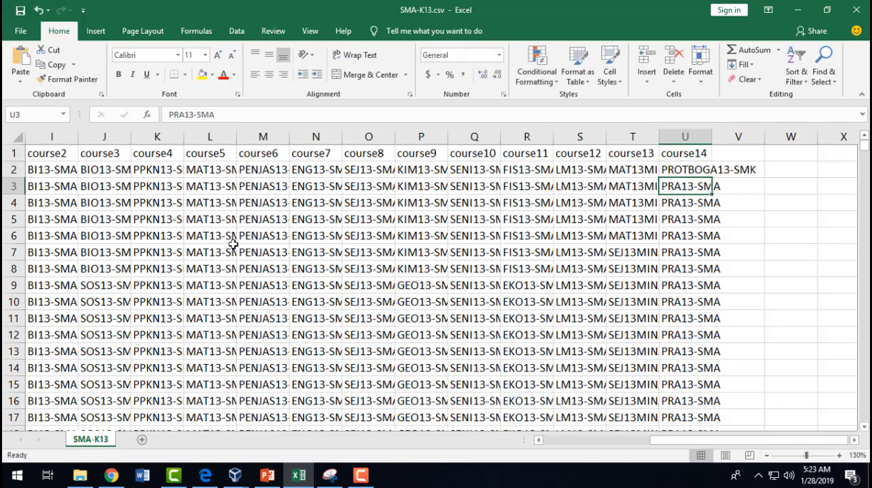
- Examine the participants' subject codes across the course columns of SMA-K13.csv against the shortname in the new subject form
{"action": "left_click", "coordinate": [247, 188]}
{"action": "left_click_drag", "start_coordinate": [304, 271], "coordinate": [781, 355]}
{"action": "key", "text": "alt+Tab"}
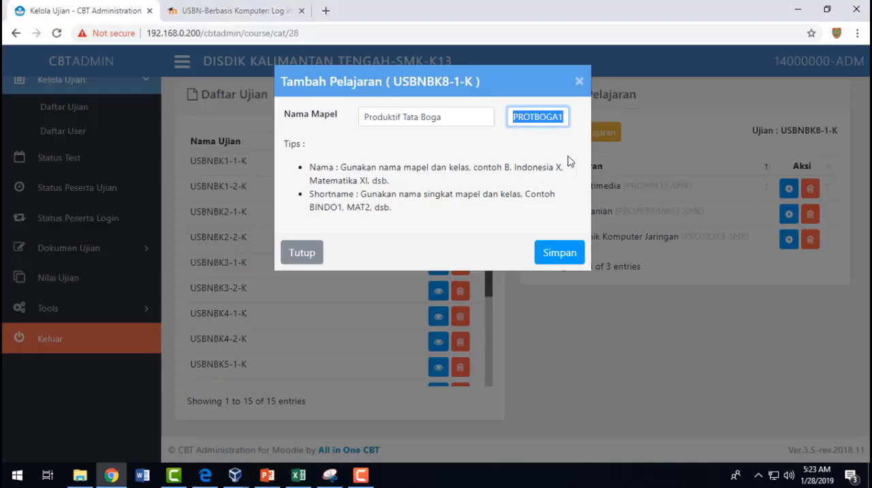
{"action": "key", "text": "alt+Tab"}
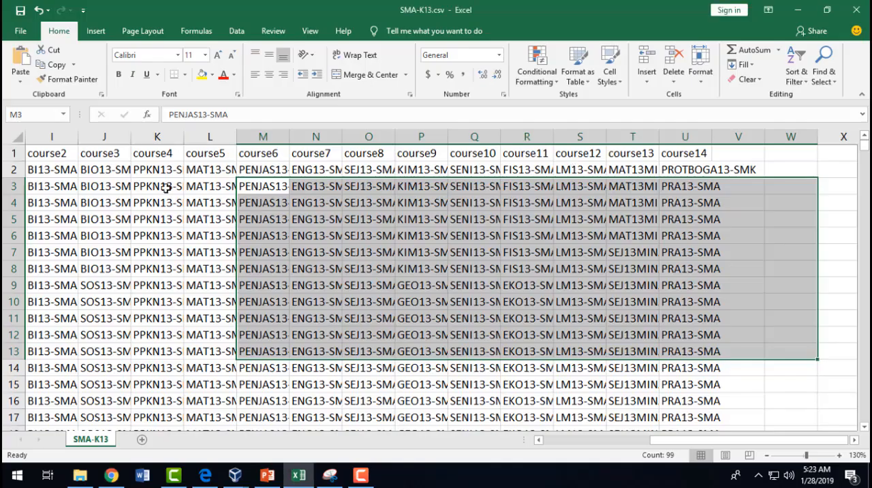
{"action": "left_click", "coordinate": [143, 185]}
{"action": "left_click_drag", "start_coordinate": [114, 168], "coordinate": [691, 300]}
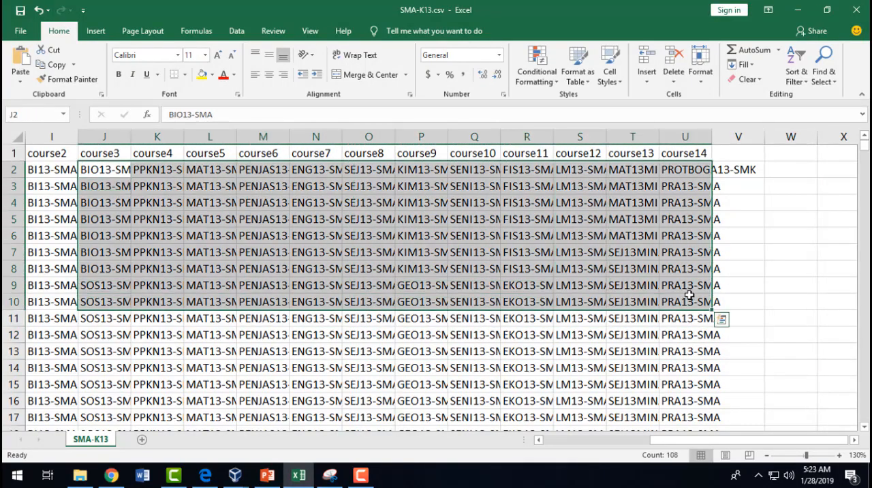
- Return to CBT Administration in Chrome and save the new subject Produktif Tata Boga with shortname PROTBOGA13-SMK
{"action": "key", "text": "alt+Tab"}
{"action": "left_click", "coordinate": [559, 116]}
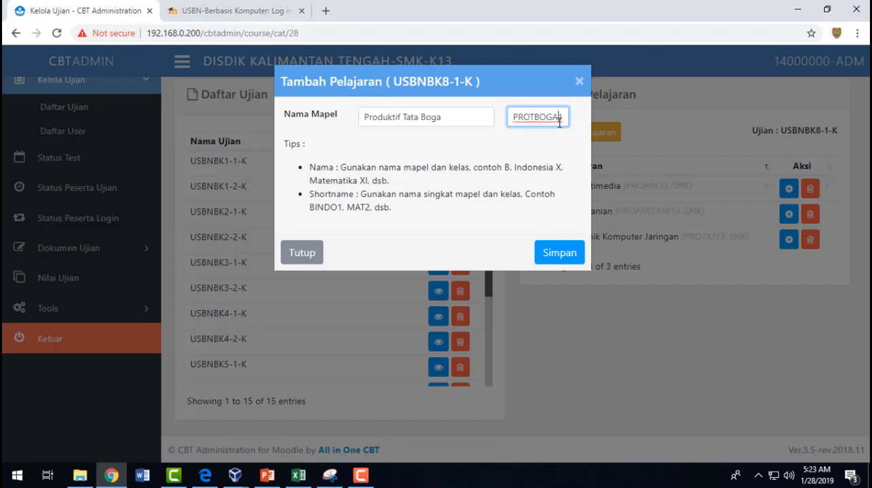
{"action": "type", "text": "3-SMK"}
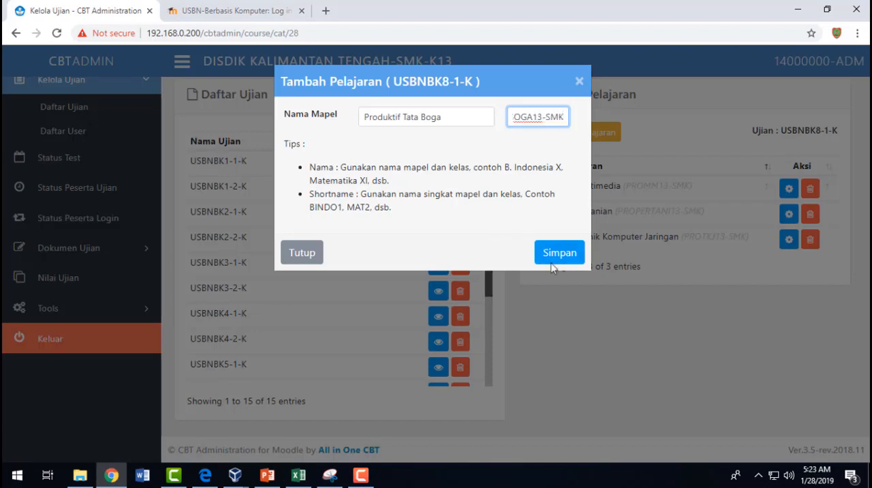
{"action": "left_click", "coordinate": [558, 254]}
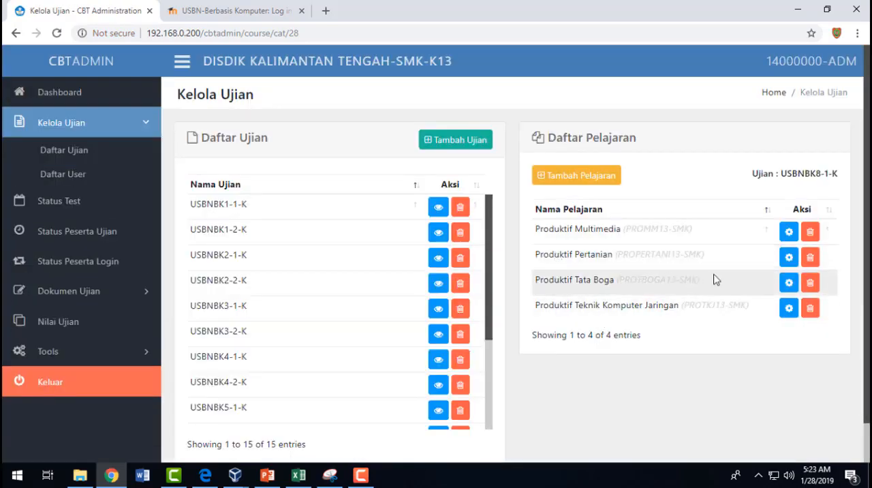
- Highlight the Produktif Tata Boga entry and its code in the USBNBK8-1-K subject list
{"action": "left_click_drag", "start_coordinate": [723, 282], "coordinate": [539, 284]}
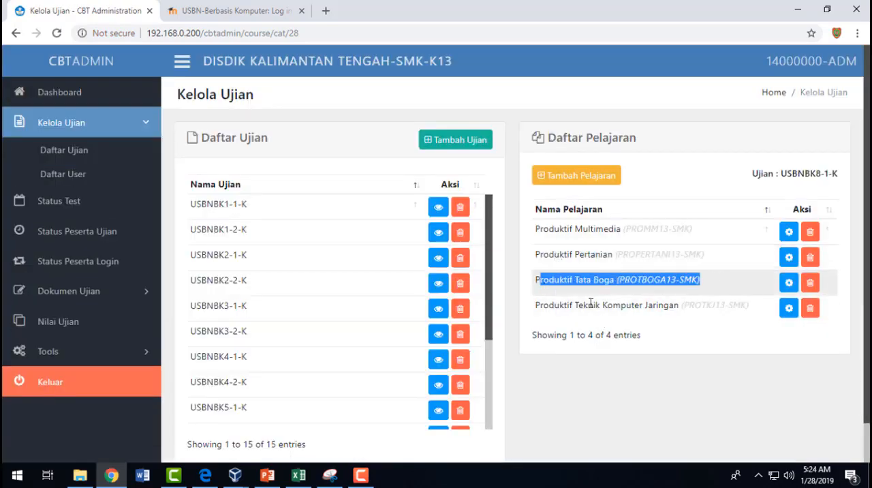
{"action": "left_click", "coordinate": [662, 280]}
{"action": "left_click_drag", "start_coordinate": [536, 279], "coordinate": [706, 289]}
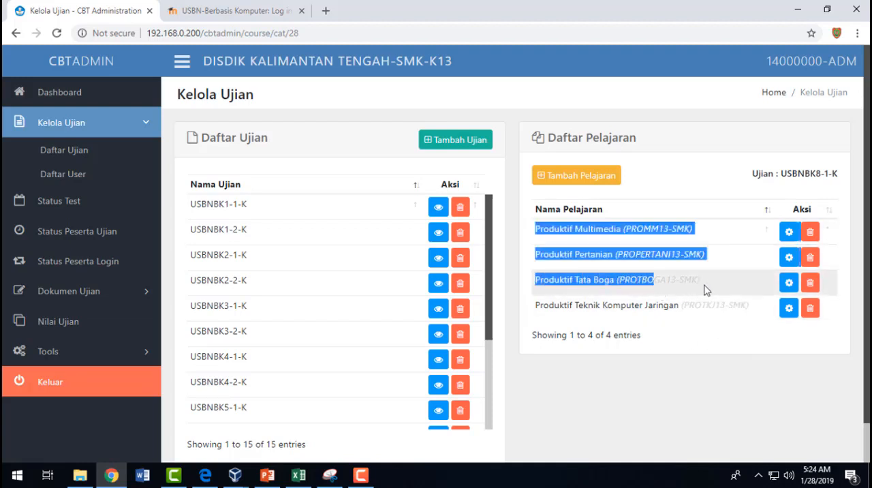
{"action": "left_click", "coordinate": [709, 289]}
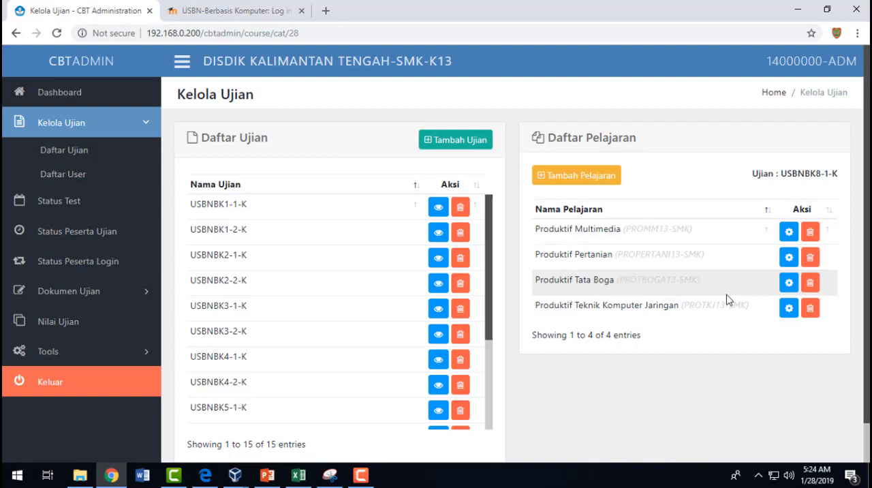
- Open the settings of Produktif Tata Boga and log in to Moodle as admin with the account password
{"action": "left_click", "coordinate": [790, 286]}
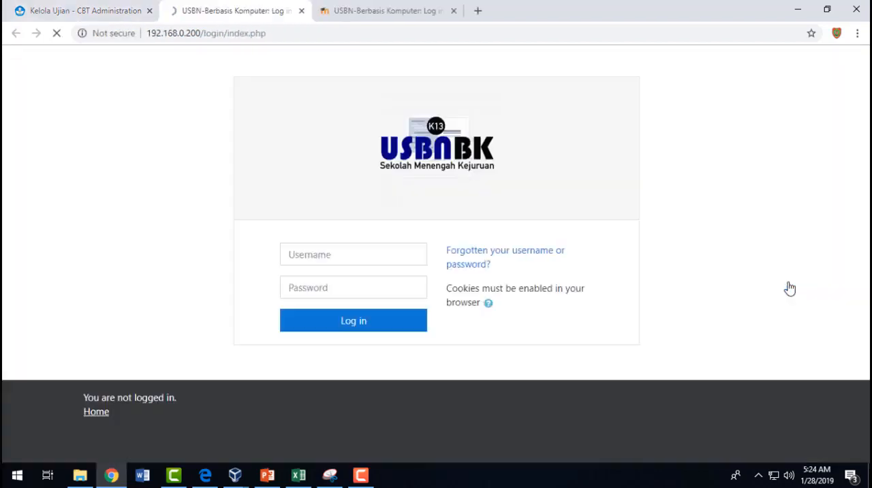
{"action": "left_click", "coordinate": [334, 254]}
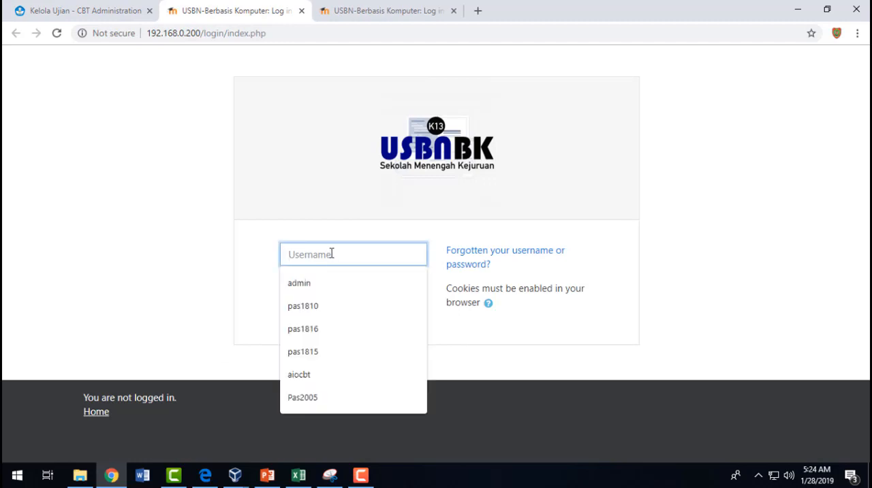
{"action": "type", "text": "admin"}
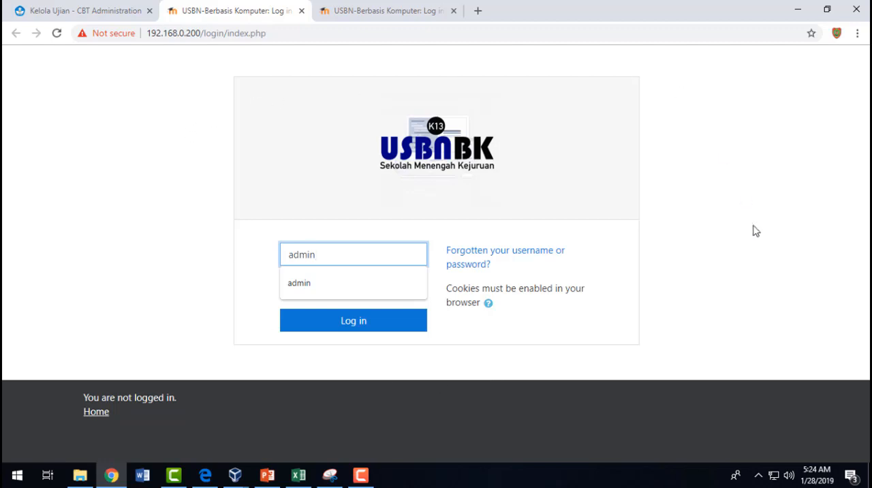
{"action": "key", "text": "Tab"}
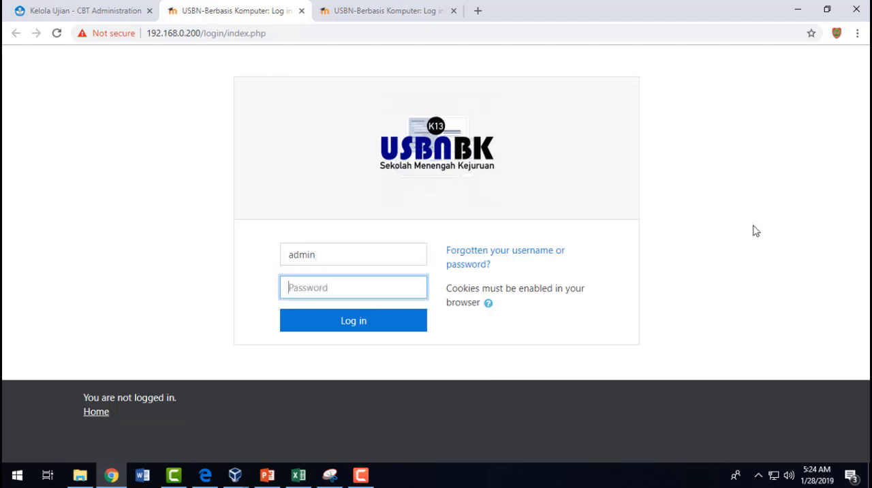
{"action": "type", "text": "P"}
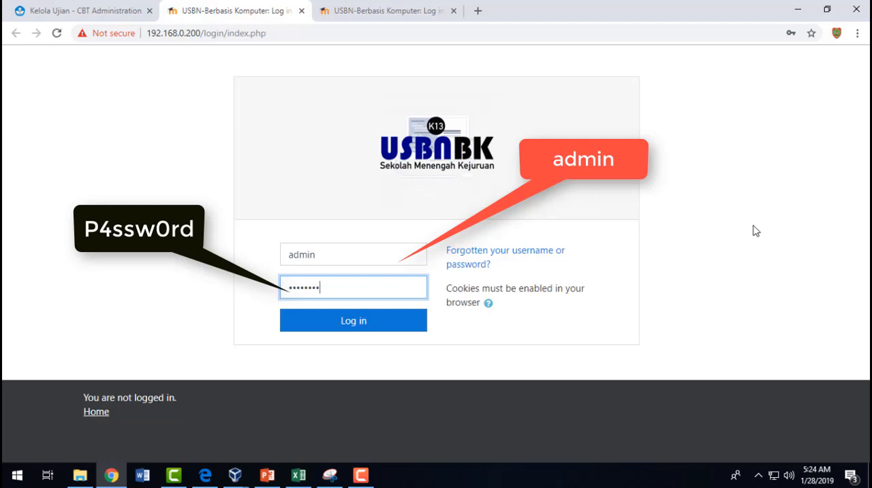
{"action": "type", "text": "4ssw0rd"}
{"action": "left_click", "coordinate": [350, 330]}
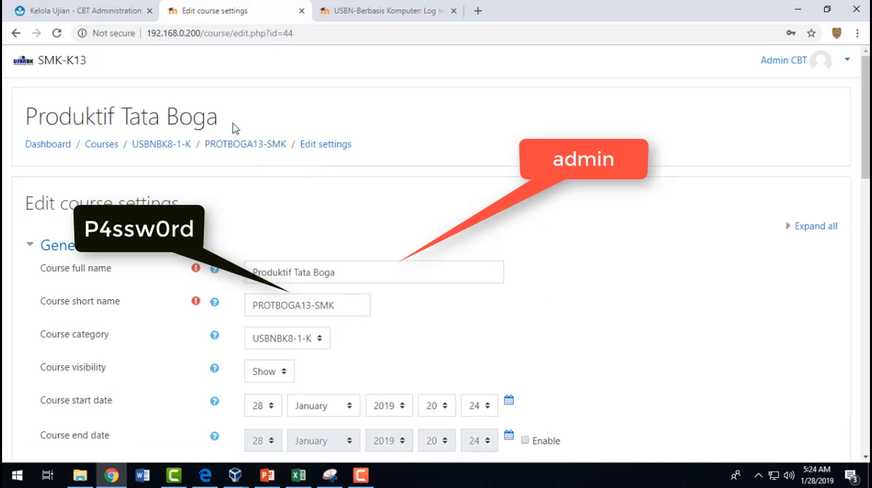
- Reopen the course settings of Produktif Tata Boga from the subject list, then save and display the course
{"action": "left_click", "coordinate": [118, 11]}
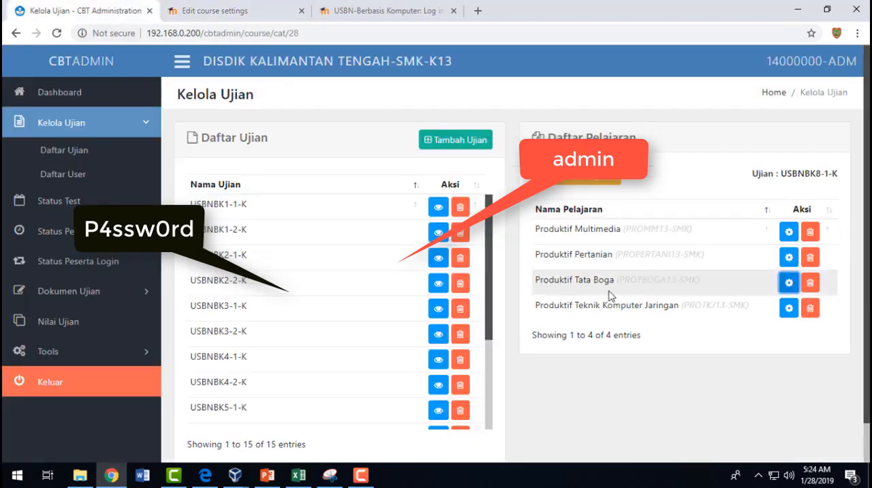
{"action": "left_click", "coordinate": [262, 7]}
{"action": "left_click", "coordinate": [106, 12]}
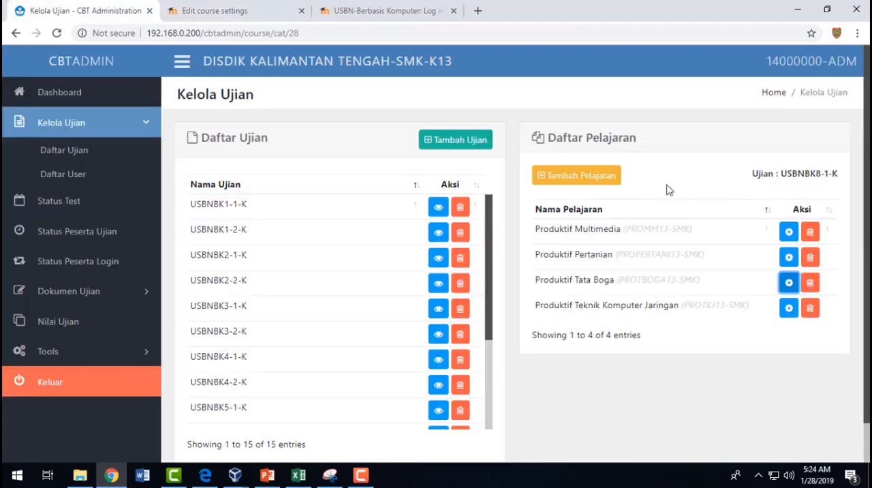
{"action": "left_click", "coordinate": [789, 282]}
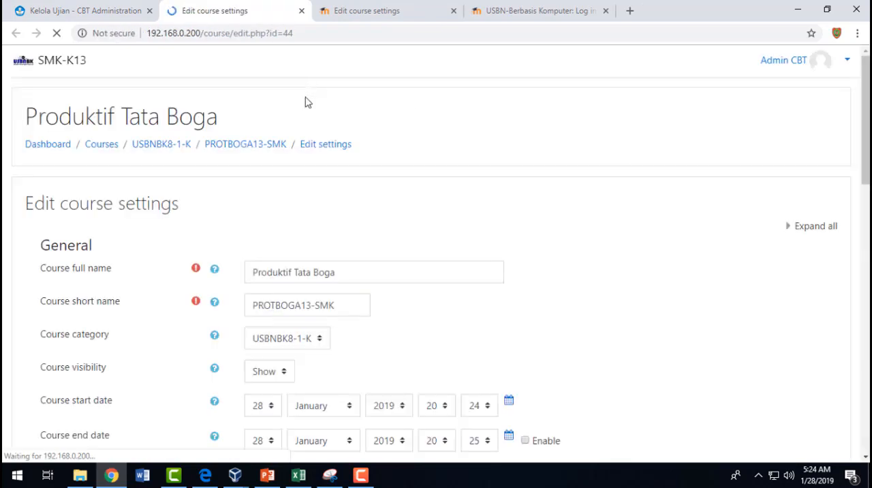
{"action": "scroll", "coordinate": [273, 159], "scroll_direction": "down", "scroll_amount": 5}
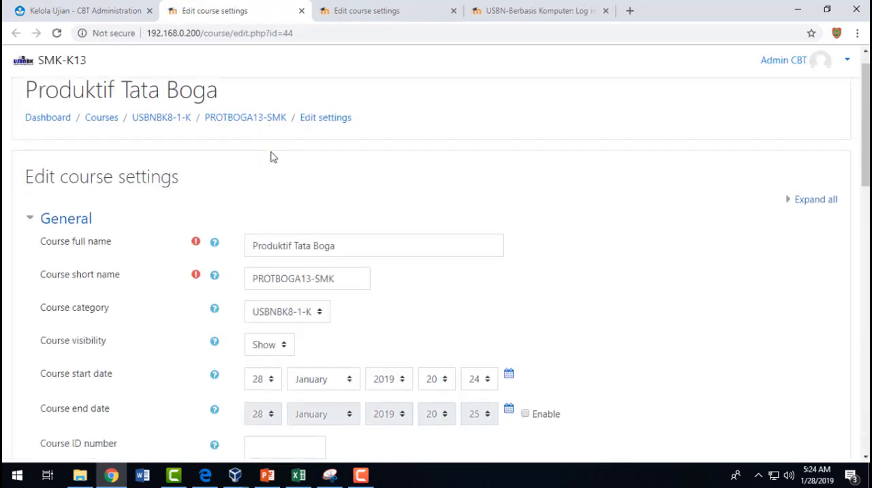
{"action": "scroll", "coordinate": [273, 181], "scroll_direction": "down", "scroll_amount": 9}
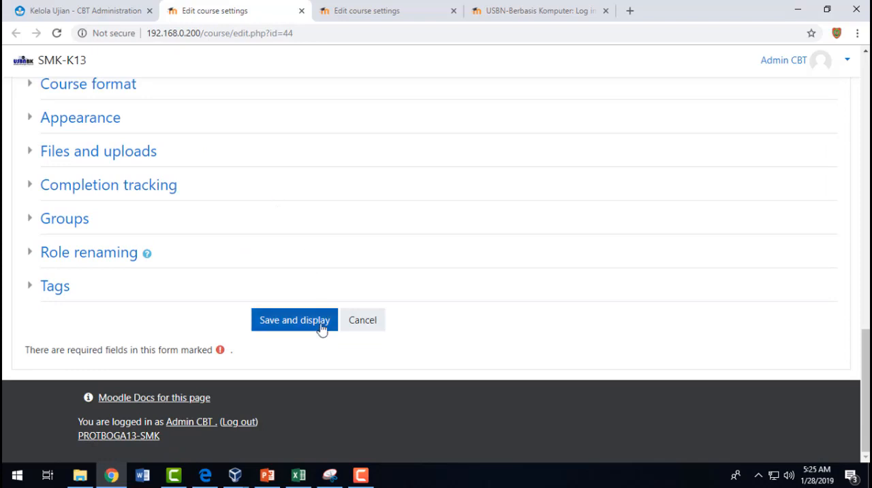
{"action": "left_click", "coordinate": [322, 329]}
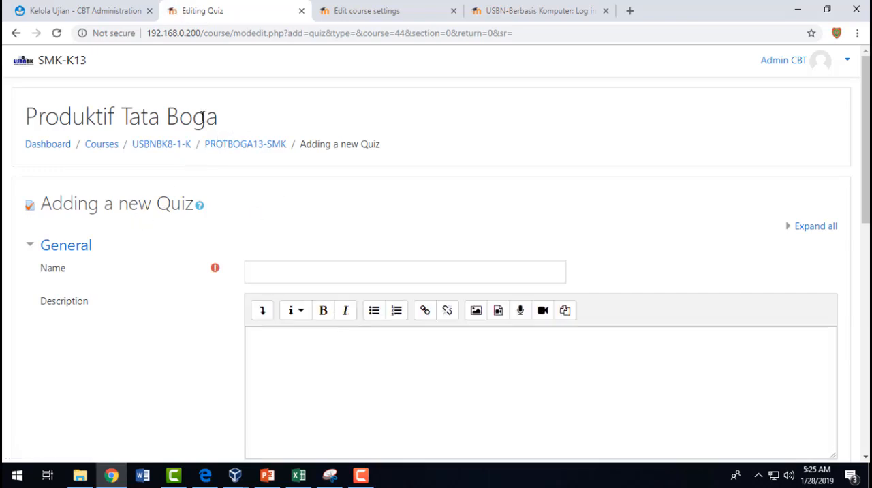
- Name the new quiz Produktif Tata Boga by copying the course title, and save it
{"action": "left_click_drag", "start_coordinate": [25, 116], "coordinate": [215, 117]}
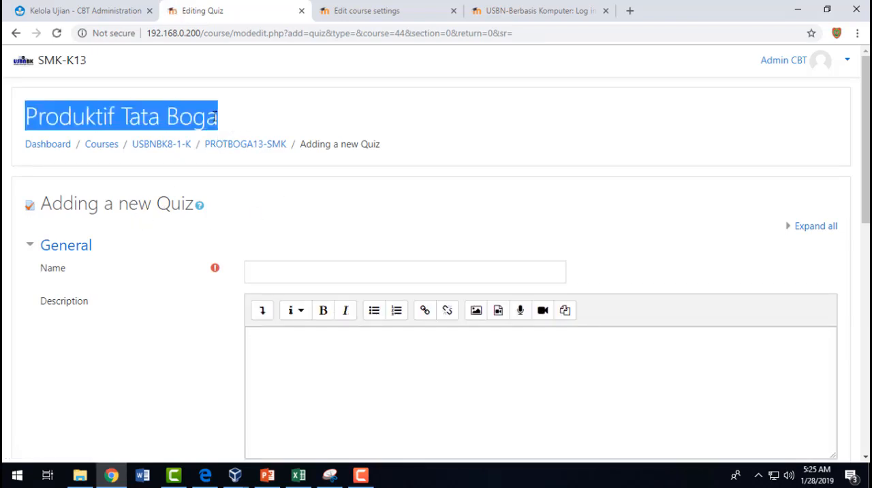
{"action": "right_click", "coordinate": [215, 117]}
{"action": "left_click", "coordinate": [235, 127]}
{"action": "left_click", "coordinate": [299, 278]}
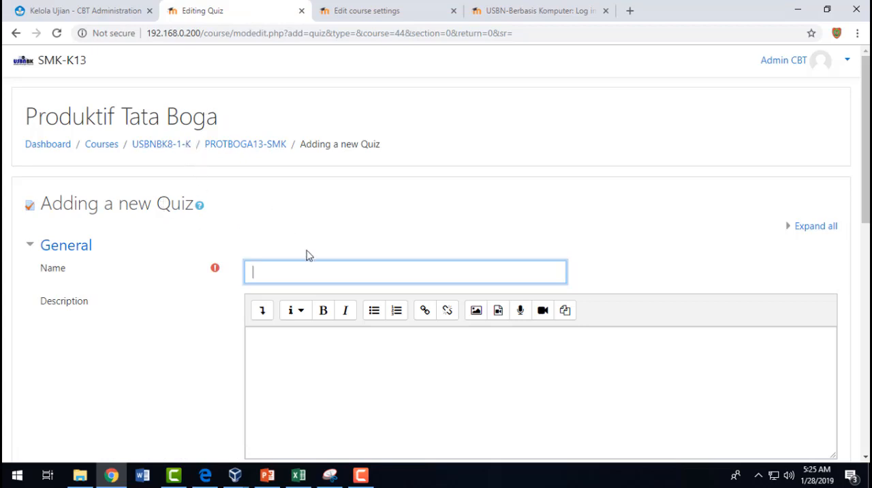
{"action": "key", "text": "ctrl+v"}
{"action": "scroll", "coordinate": [306, 325], "scroll_direction": "down", "scroll_amount": 10}
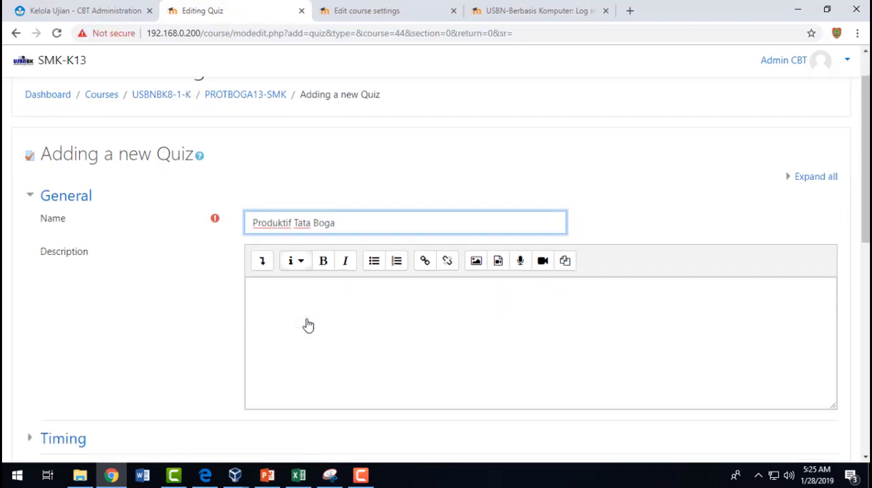
{"action": "left_click", "coordinate": [307, 325]}
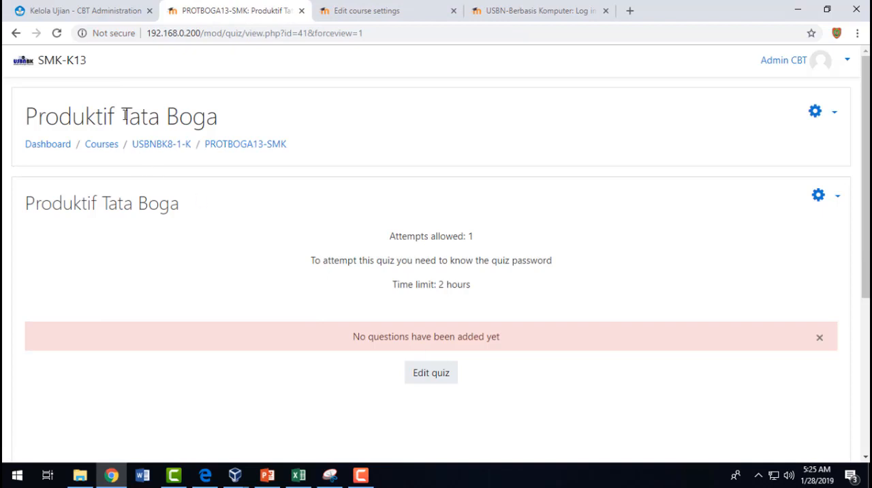
- Return to the CBT Administration subject list, highlight Produktif Tata Boga and check its code in SMA-K13.csv
{"action": "left_click", "coordinate": [124, 11]}
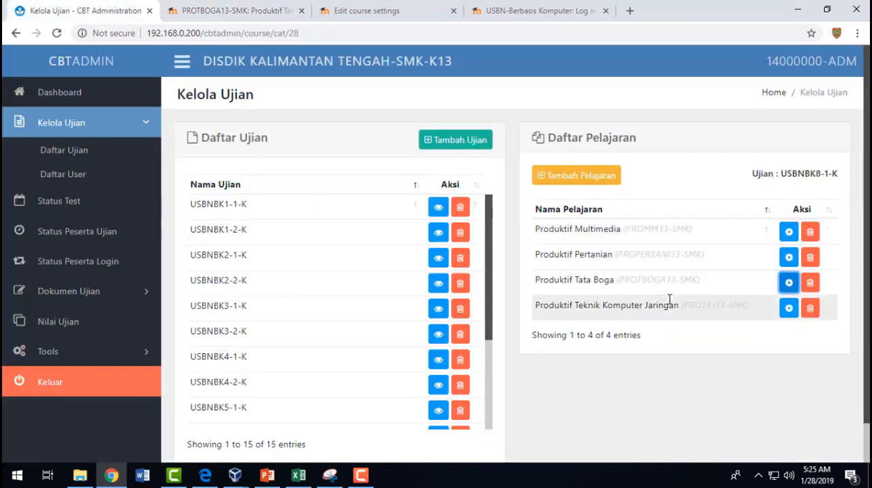
{"action": "left_click_drag", "start_coordinate": [687, 286], "coordinate": [541, 279]}
{"action": "key", "text": "alt+Tab"}
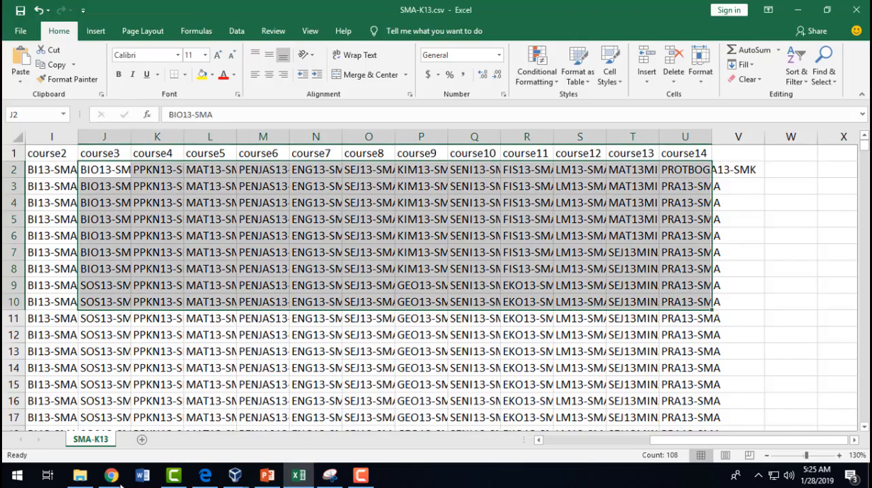
- Switch to USBN-KODE-SMK13.pdf in Edge and review the note on additional exam codes and the COURSE 10 to COURSE 15 entries
{"action": "left_click", "coordinate": [205, 475]}
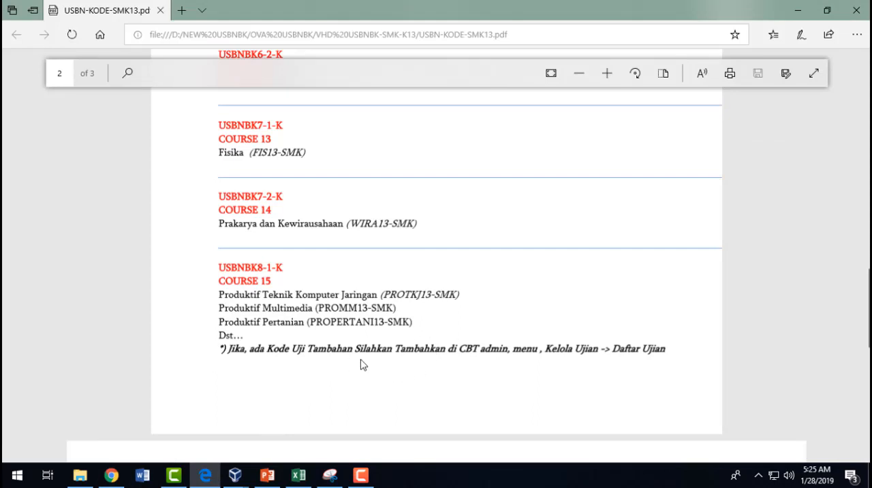
{"action": "left_click_drag", "start_coordinate": [276, 349], "coordinate": [309, 349]}
{"action": "left_click", "coordinate": [382, 264]}
{"action": "scroll", "coordinate": [385, 255], "scroll_direction": "up", "scroll_amount": 2}
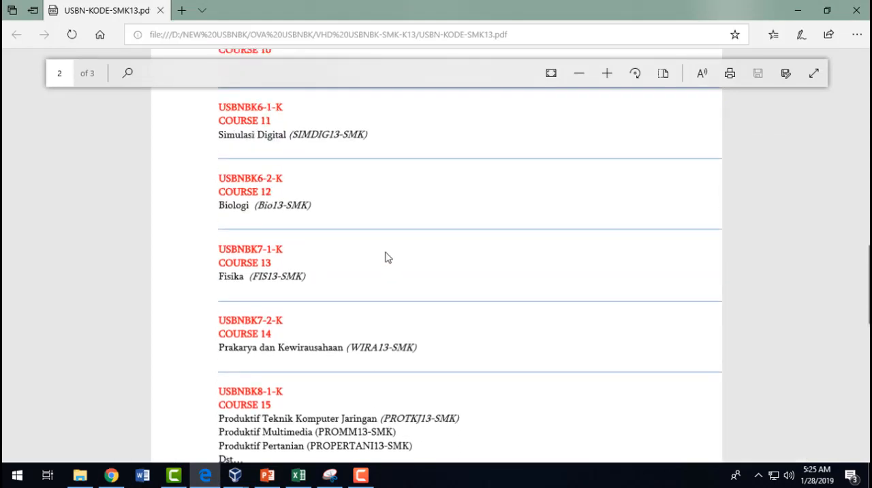
{"action": "scroll", "coordinate": [375, 260], "scroll_direction": "down", "scroll_amount": 2}
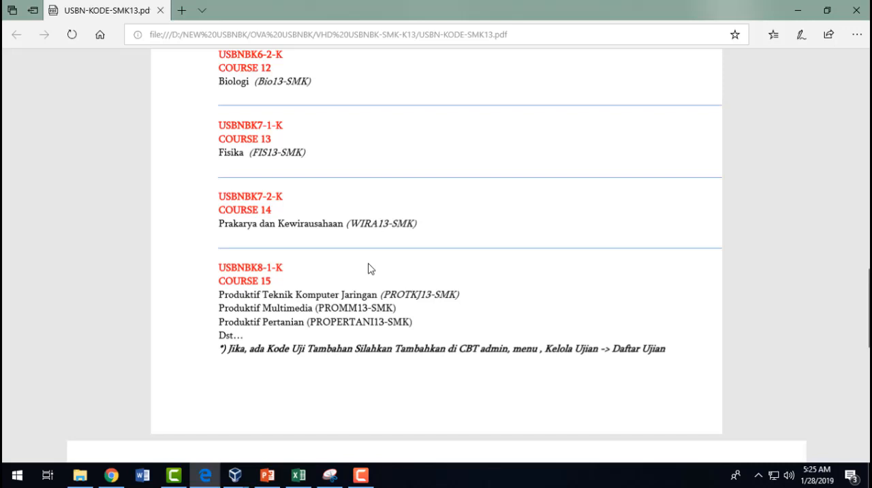
{"action": "scroll", "coordinate": [388, 246], "scroll_direction": "up", "scroll_amount": 3}
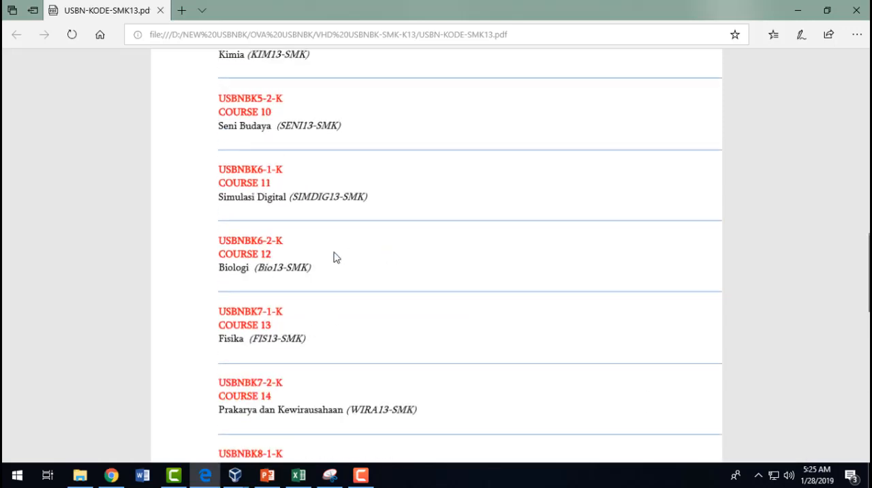
- Review the exam and subject codes in the PDF from COURSE 1 through COURSE 15
{"action": "scroll", "coordinate": [334, 257], "scroll_direction": "up", "scroll_amount": 7}
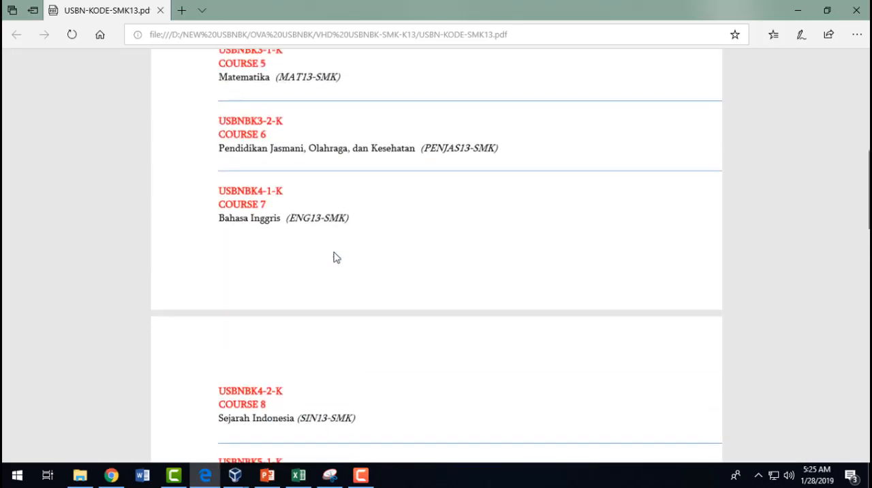
{"action": "scroll", "coordinate": [334, 257], "scroll_direction": "up", "scroll_amount": 6}
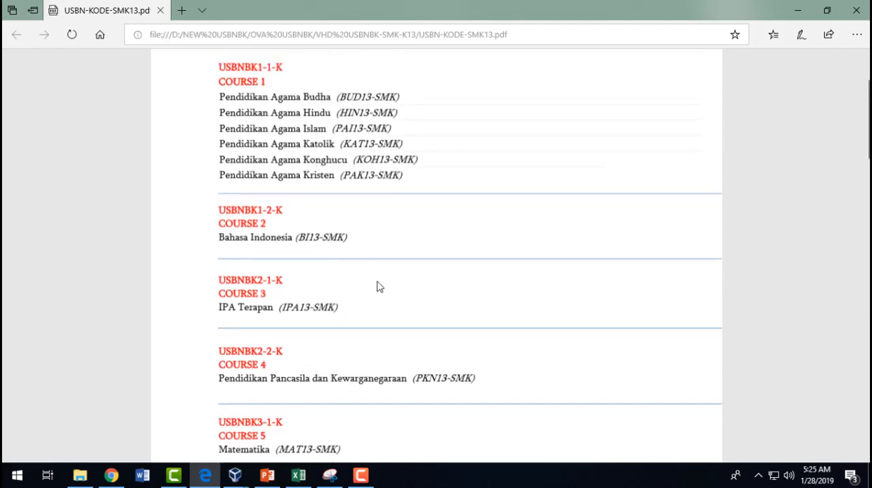
{"action": "scroll", "coordinate": [379, 287], "scroll_direction": "down", "scroll_amount": 15}
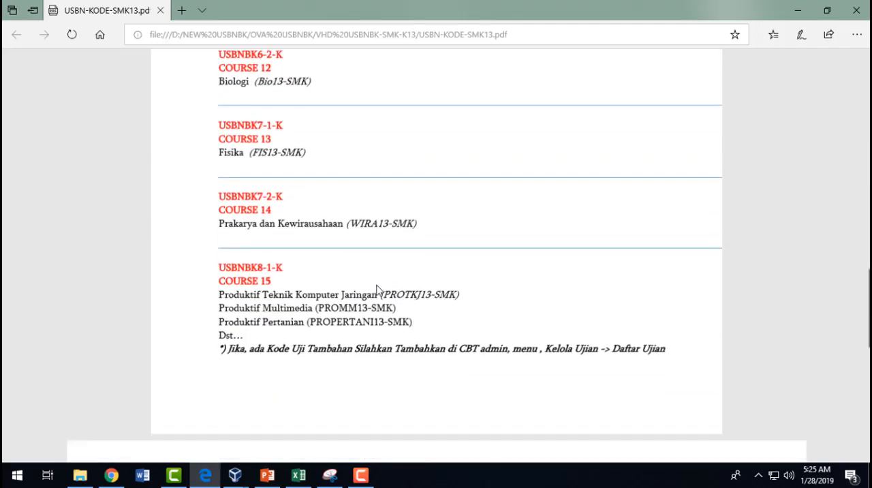
- Check the course columns of SMA-K13.csv in Excel and look through the CBT Administration exam list in Chrome down to USBNBK8-1-K
{"action": "key", "text": "alt+Tab"}
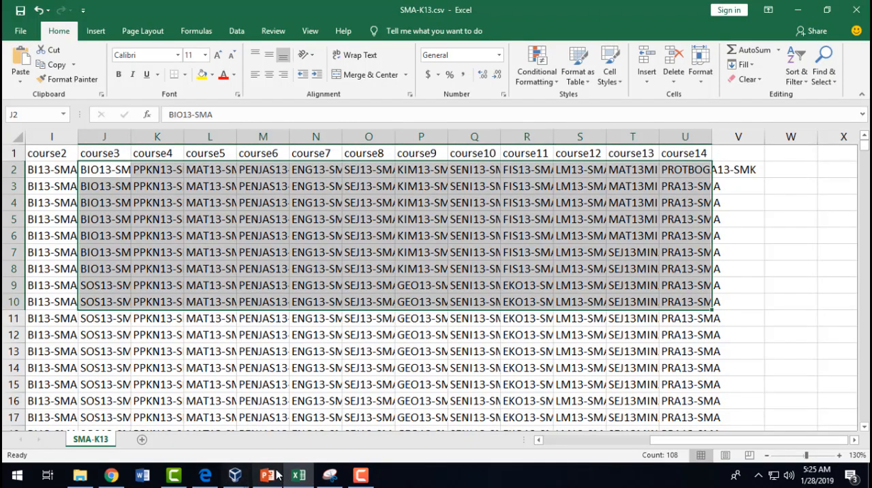
{"action": "mouse_move", "coordinate": [232, 479]}
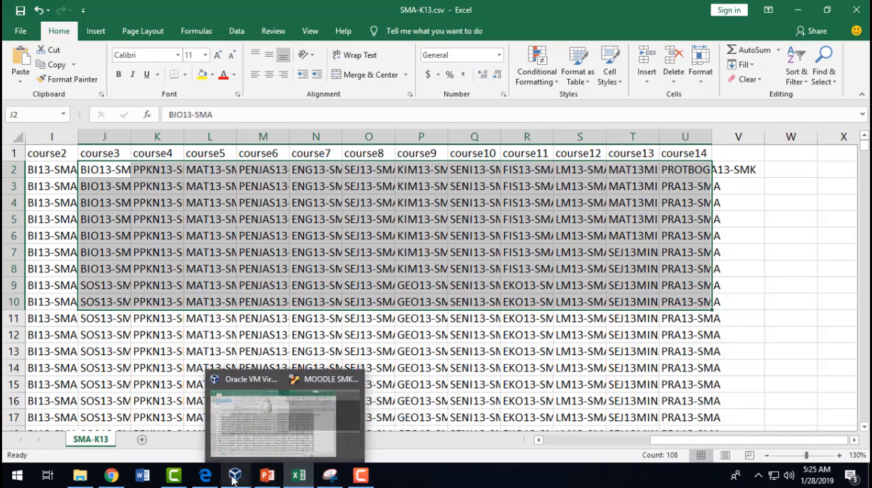
{"action": "left_click", "coordinate": [218, 385]}
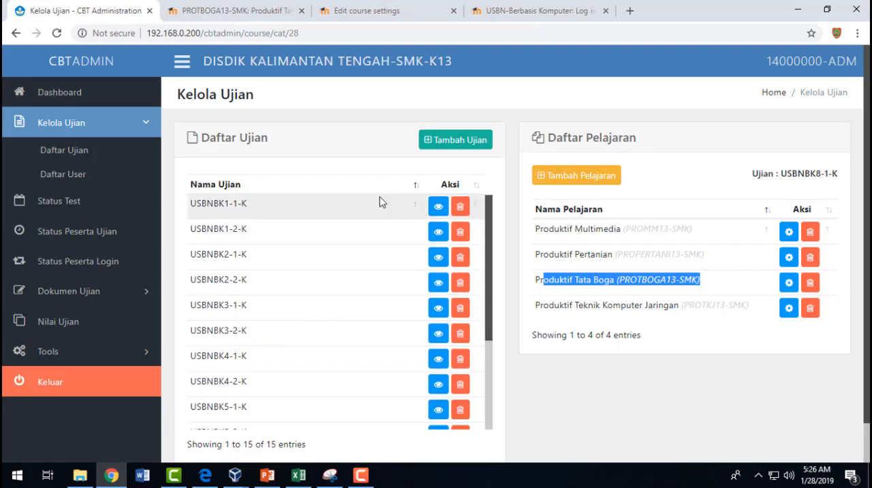
{"action": "scroll", "coordinate": [343, 273], "scroll_direction": "down", "scroll_amount": 3}
- View the SMK Kurikulum 2013 exam schedule in USBN-KODE-SMK13.pdf in Edge and return to the CBT Administration exam list in Chrome
{"action": "left_click", "coordinate": [205, 475]}
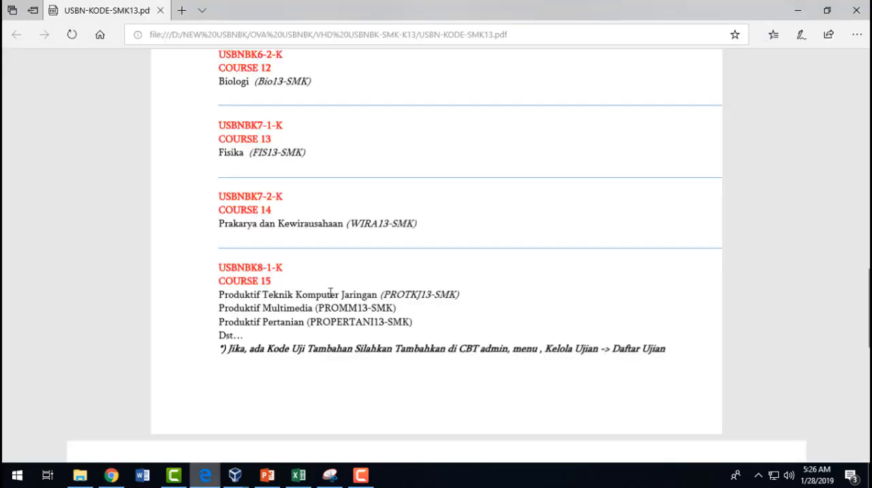
{"action": "scroll", "coordinate": [332, 292], "scroll_direction": "down", "scroll_amount": 10}
{"action": "scroll", "coordinate": [331, 292], "scroll_direction": "up", "scroll_amount": 3}
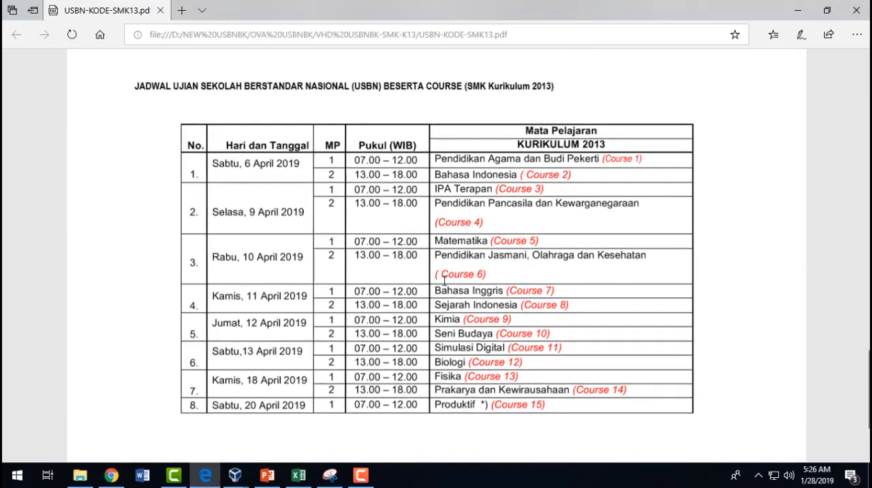
{"action": "key", "text": "alt+Tab"}
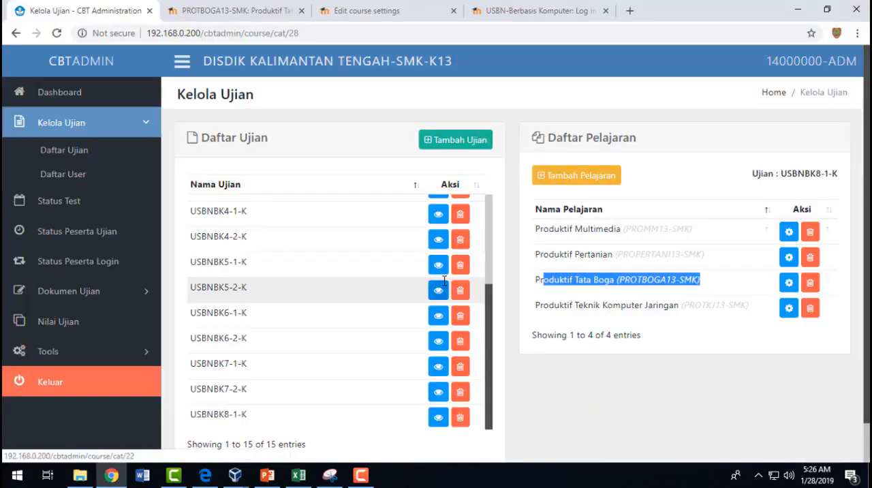